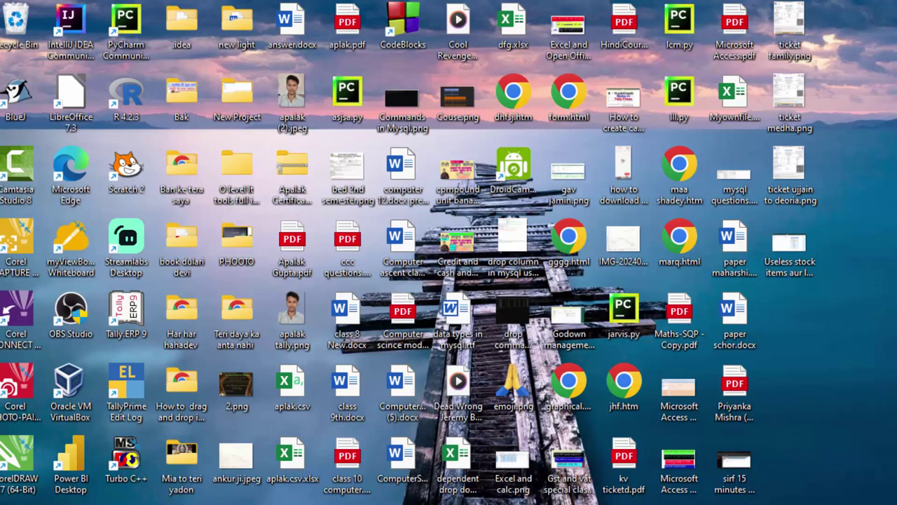
Refresh the Windows desktop from its right-click menu, then open the Start menu
{"action": "right_click", "coordinate": [866, 235]}
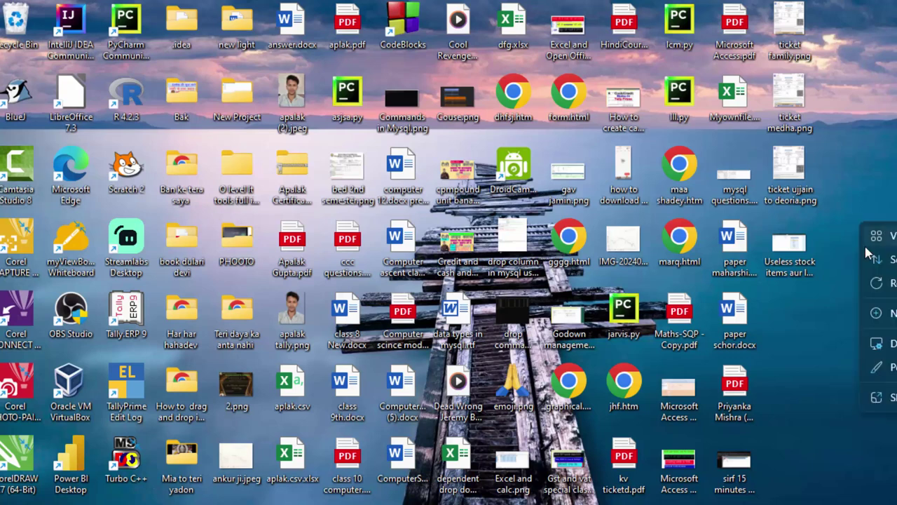
{"action": "left_click", "coordinate": [892, 286]}
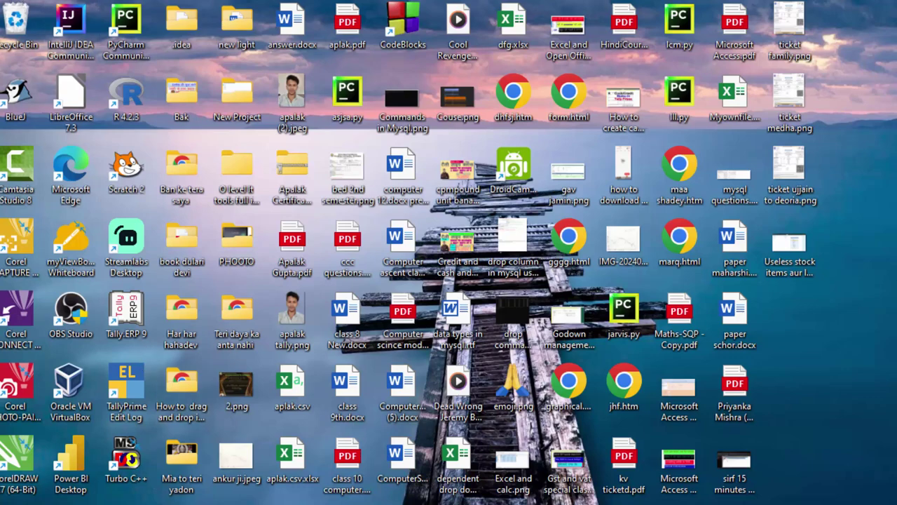
{"action": "key", "text": "super"}
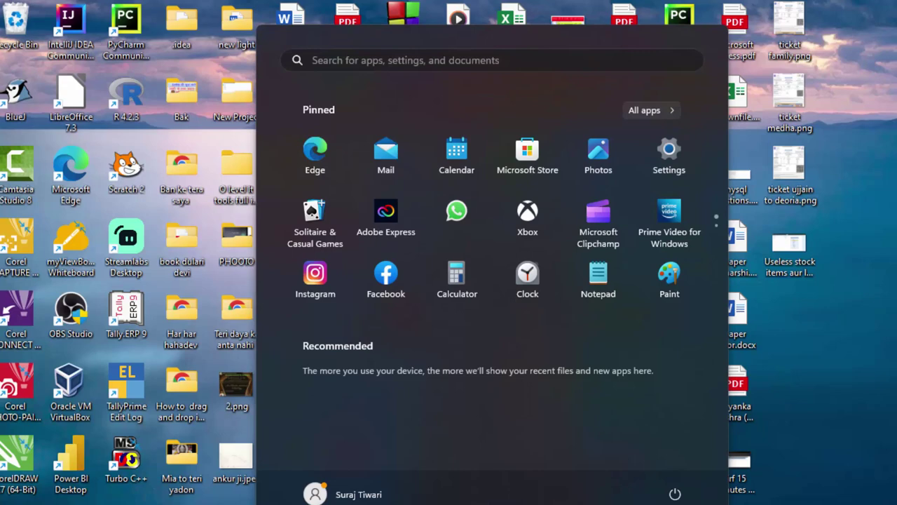
Search the Start menu for 'access' and launch Microsoft Access
{"action": "type", "text": "a"}
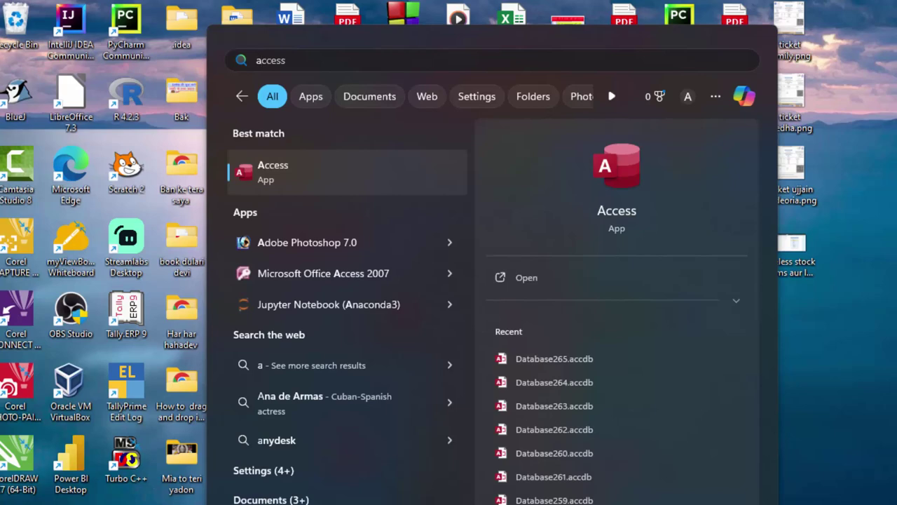
{"action": "left_click", "coordinate": [292, 146]}
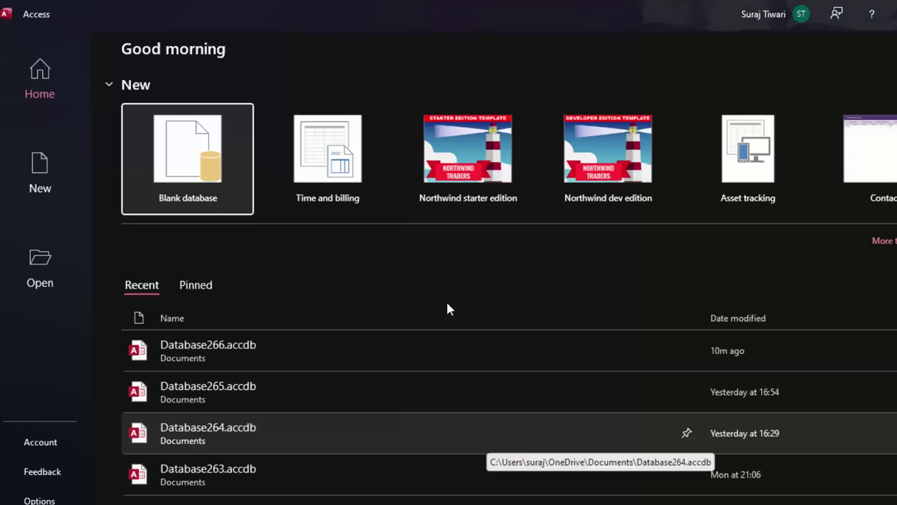
Create a new blank database named Database267.accdb
{"action": "left_click", "coordinate": [256, 265]}
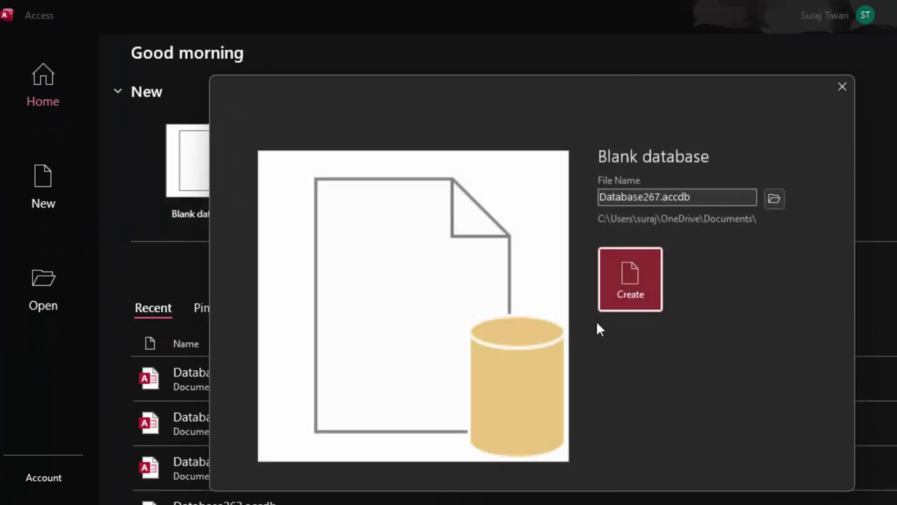
{"action": "left_click", "coordinate": [644, 278]}
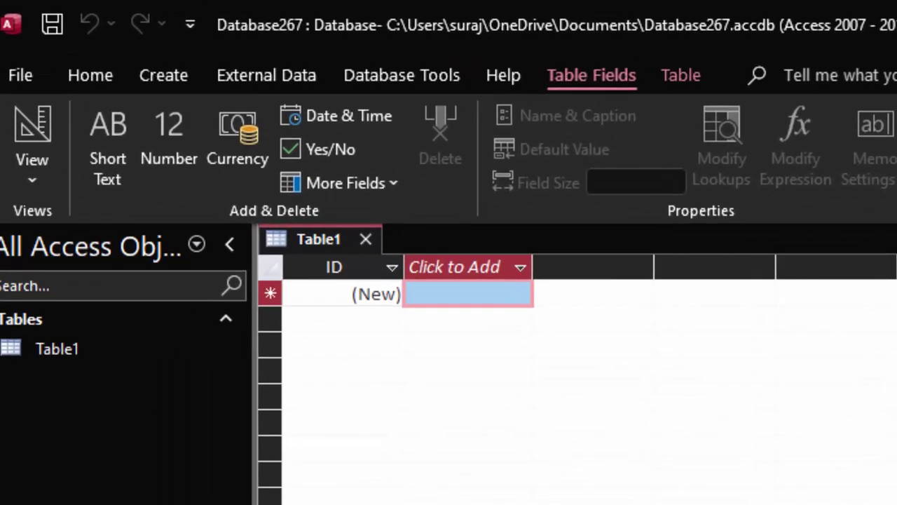
Close Table1 and add a new VBA code module, Module1, from the Create tab
{"action": "left_click", "coordinate": [370, 241]}
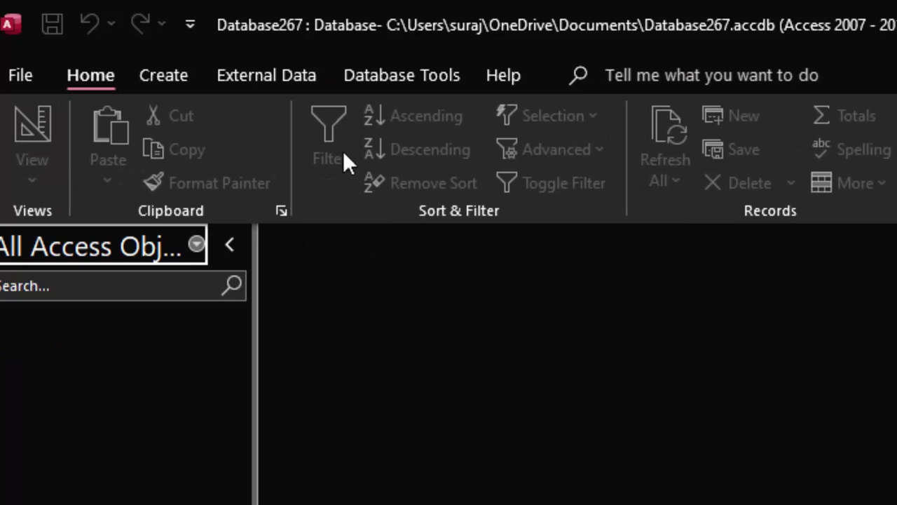
{"action": "left_click", "coordinate": [158, 77]}
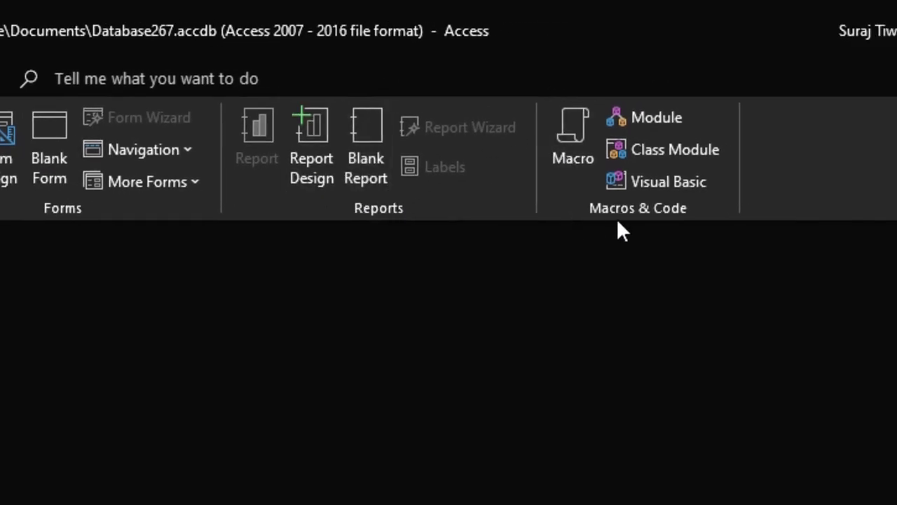
{"action": "left_click", "coordinate": [645, 117]}
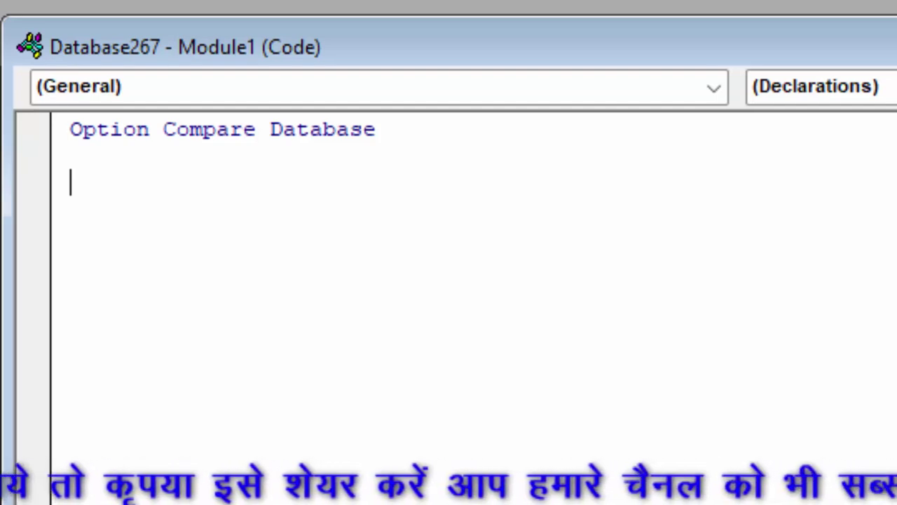
Write the function header Public Function hello() in Module1
{"action": "type", "text": "public "}
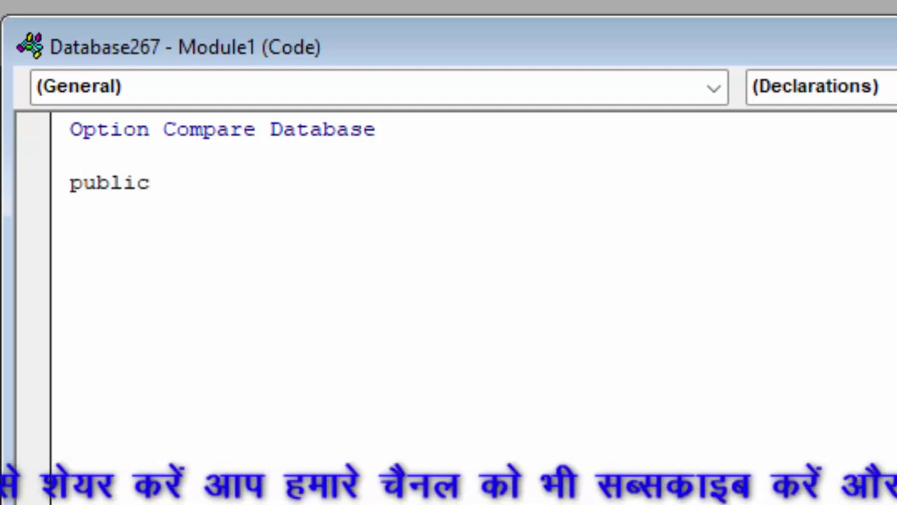
{"action": "type", "text": "funct"}
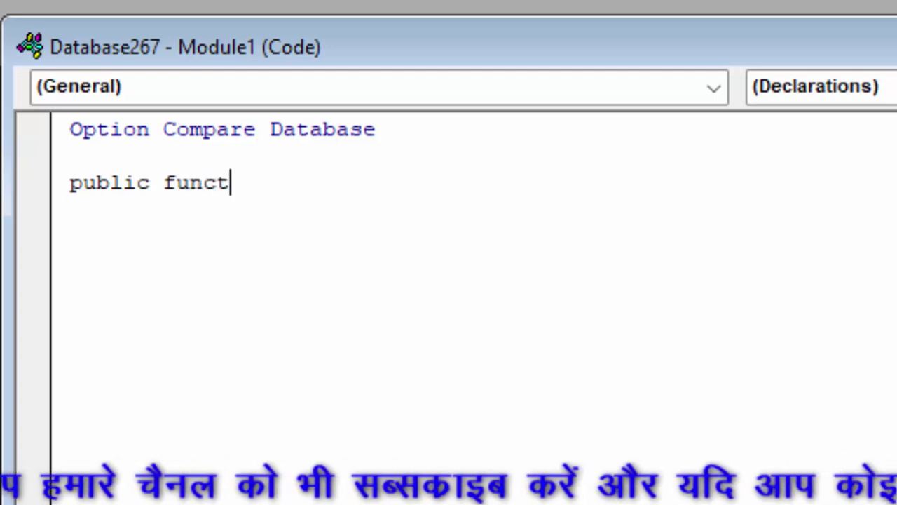
{"action": "type", "text": "ion"}
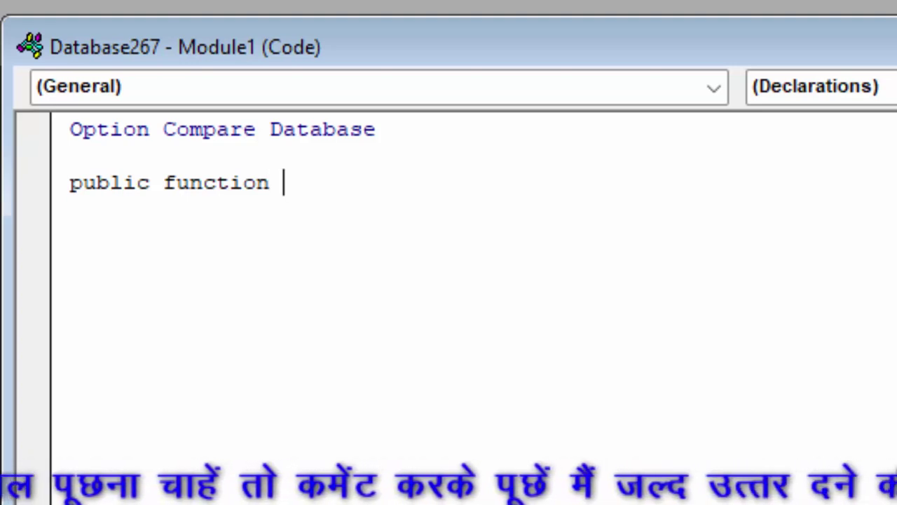
{"action": "type", "text": "hel"}
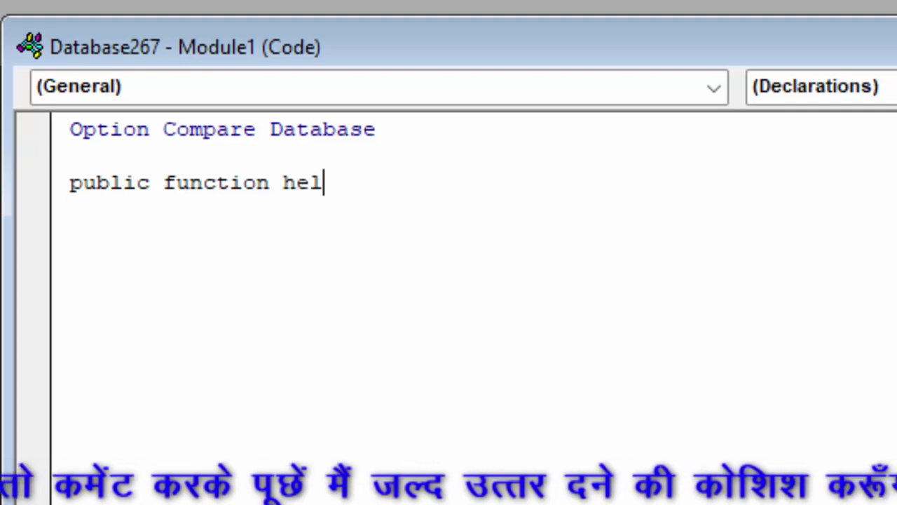
{"action": "type", "text": "lo()"}
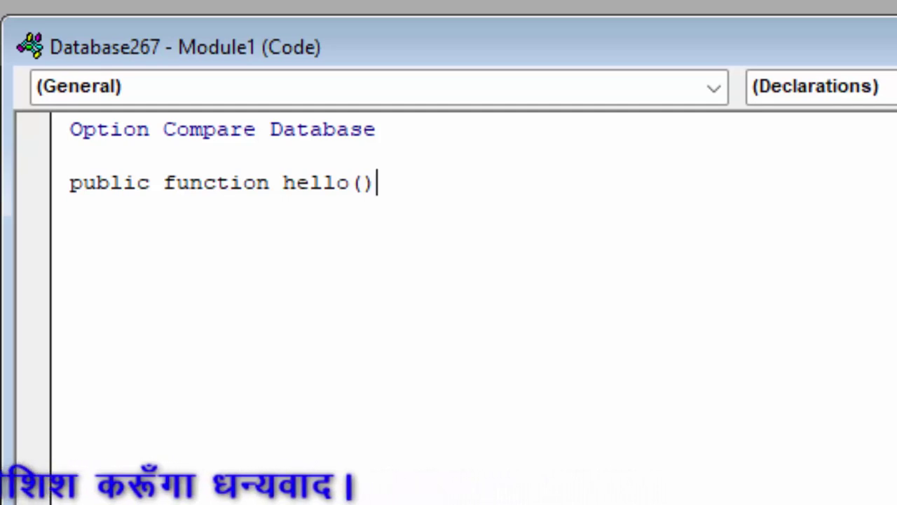
{"action": "key", "text": "Return"}
Declare Dim string1 As String and begin the next line with string1
{"action": "type", "text": "dim "}
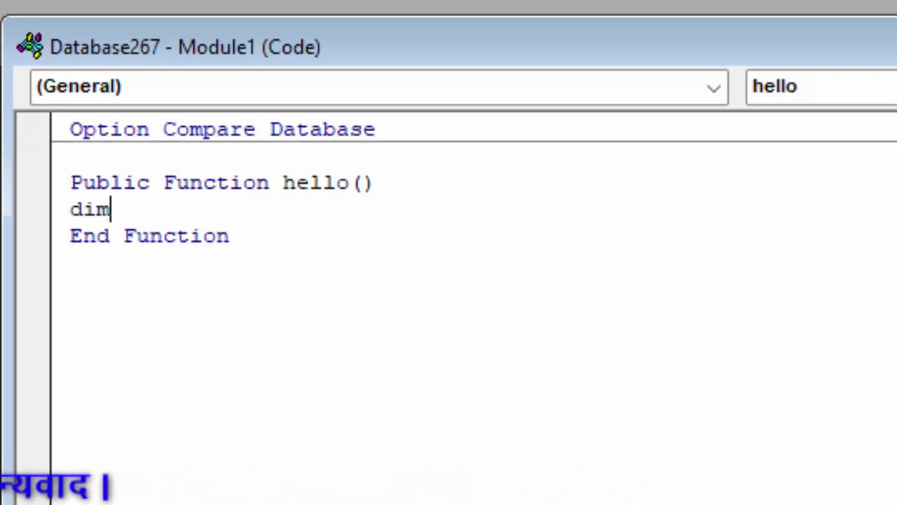
{"action": "type", "text": "s"}
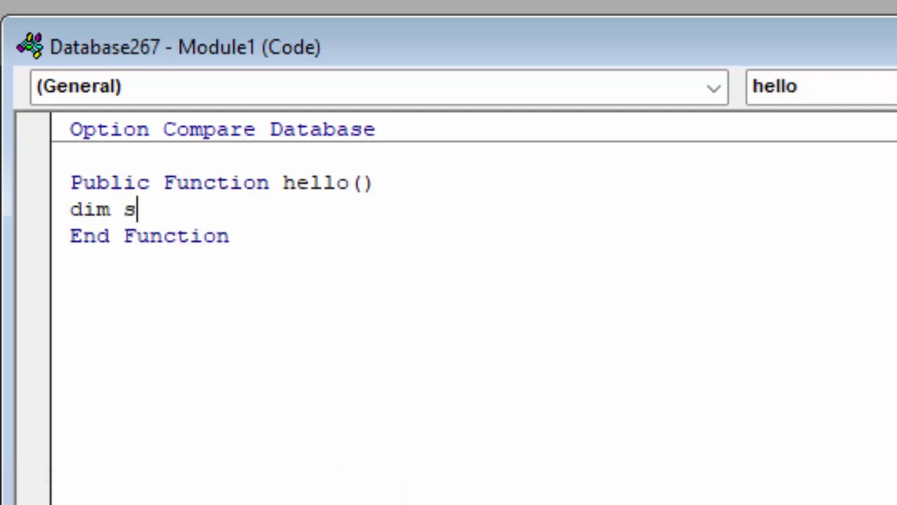
{"action": "type", "text": "tring"}
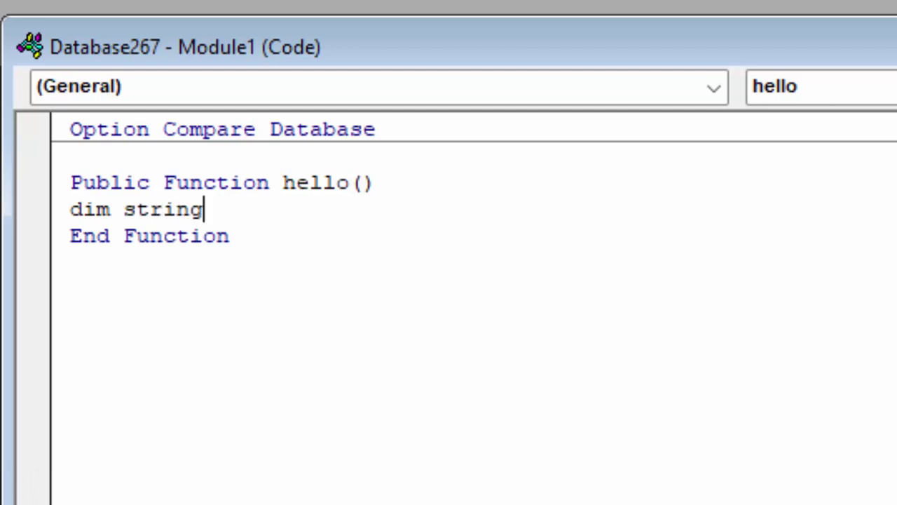
{"action": "type", "text": "1"}
{"action": "type", "text": " as "}
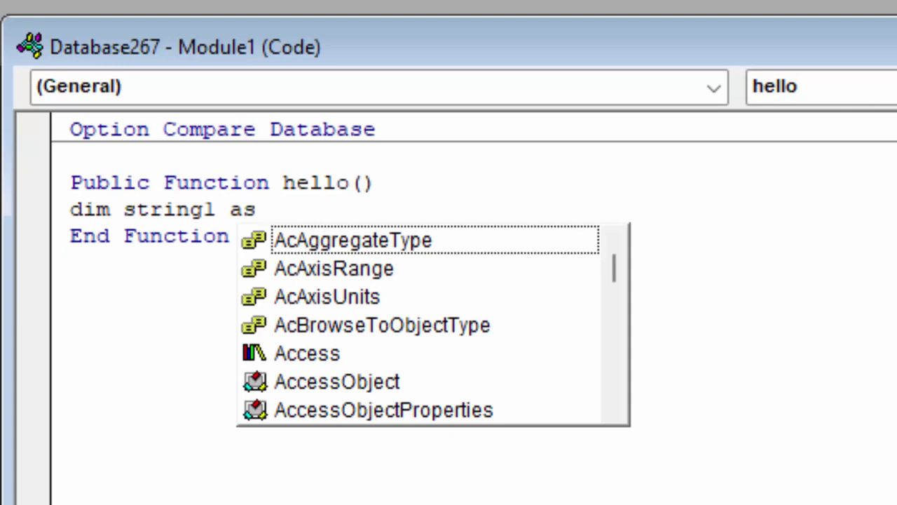
{"action": "type", "text": " st"}
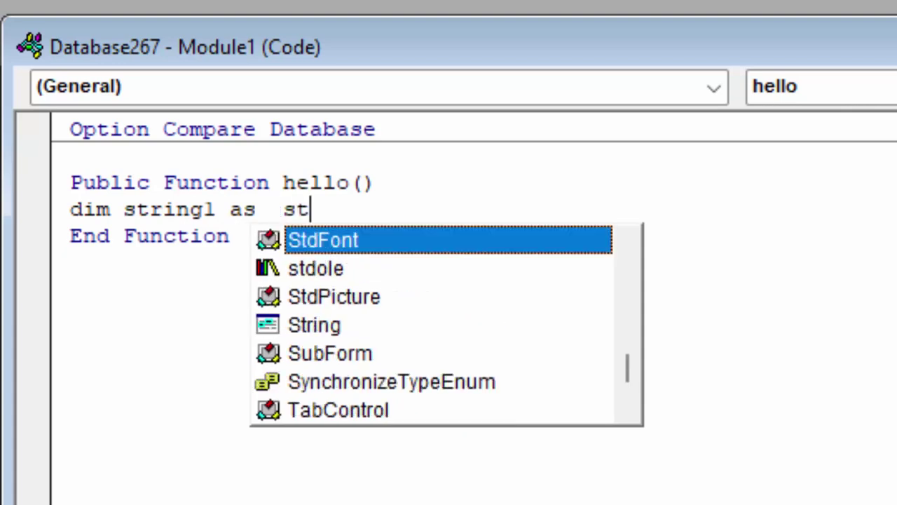
{"action": "type", "text": "ring"}
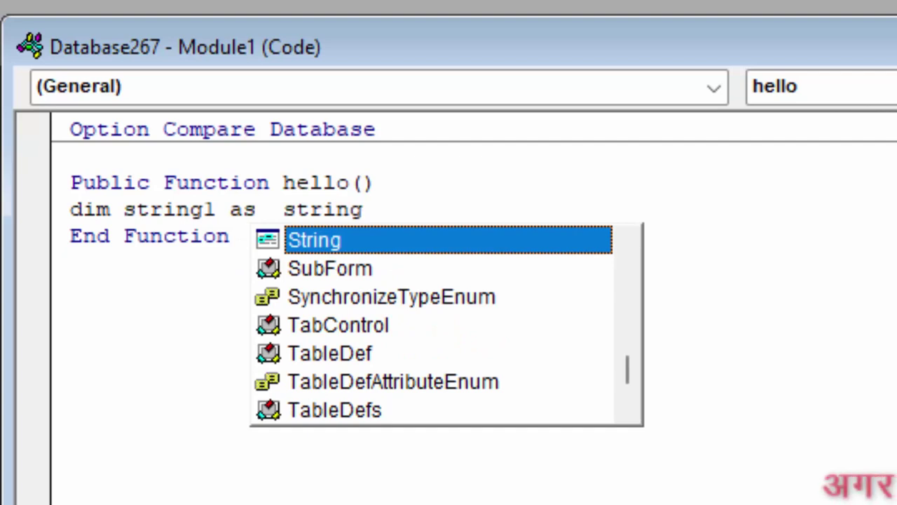
{"action": "key", "text": "Tab"}
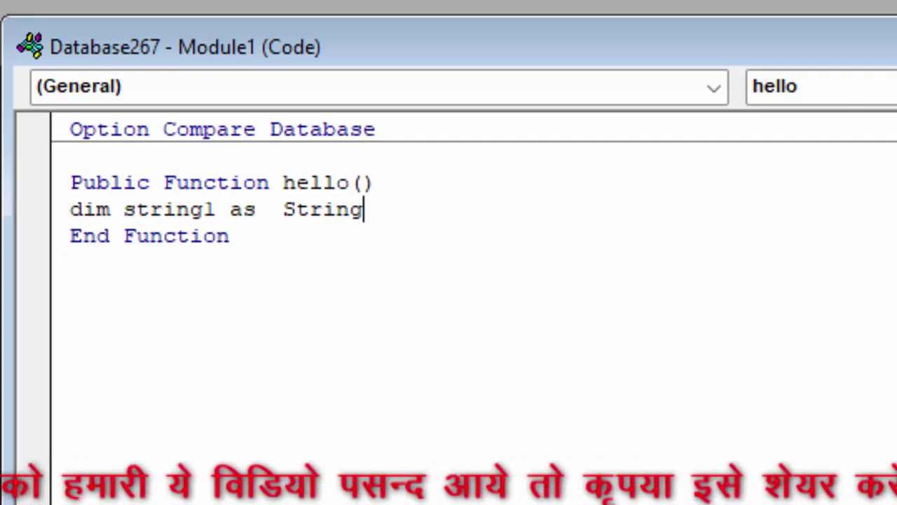
{"action": "key", "text": "Return"}
{"action": "type", "text": "string"}
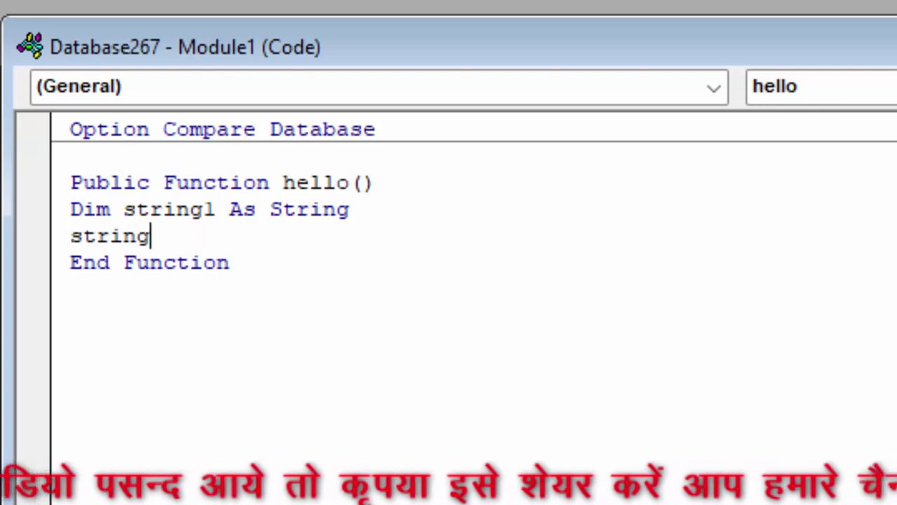
{"action": "type", "text": "1"}
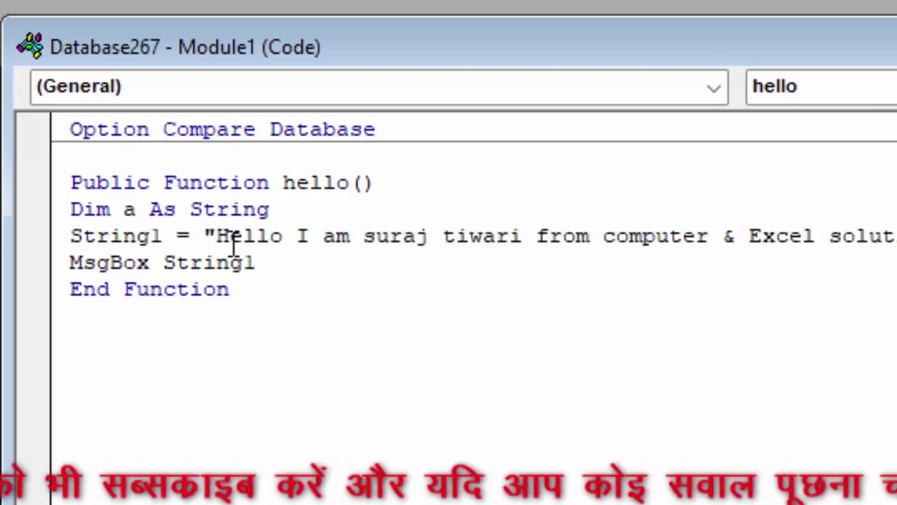
Select the String1 argument on the MsgBox String1 line
{"action": "mouse_move", "coordinate": [216, 236]}
{"action": "left_mouse_down"}
{"action": "mouse_move", "coordinate": [265, 245]}
{"action": "mouse_move", "coordinate": [631, 229]}
{"action": "left_mouse_up"}
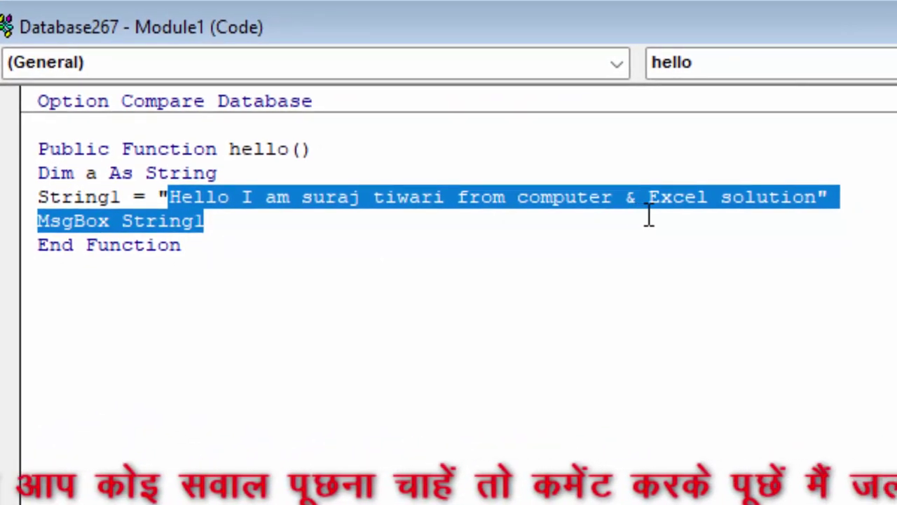
{"action": "left_click", "coordinate": [205, 223]}
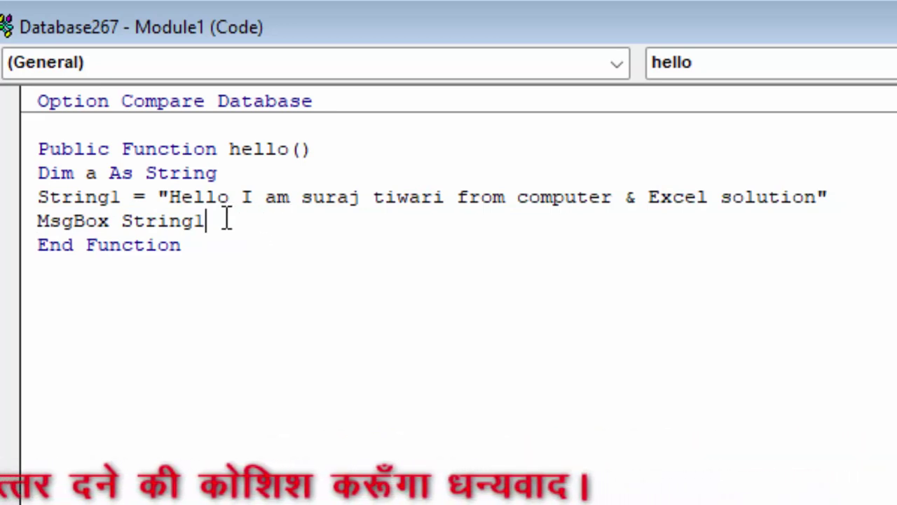
{"action": "left_click_drag", "start_coordinate": [206, 221], "coordinate": [15, 227]}
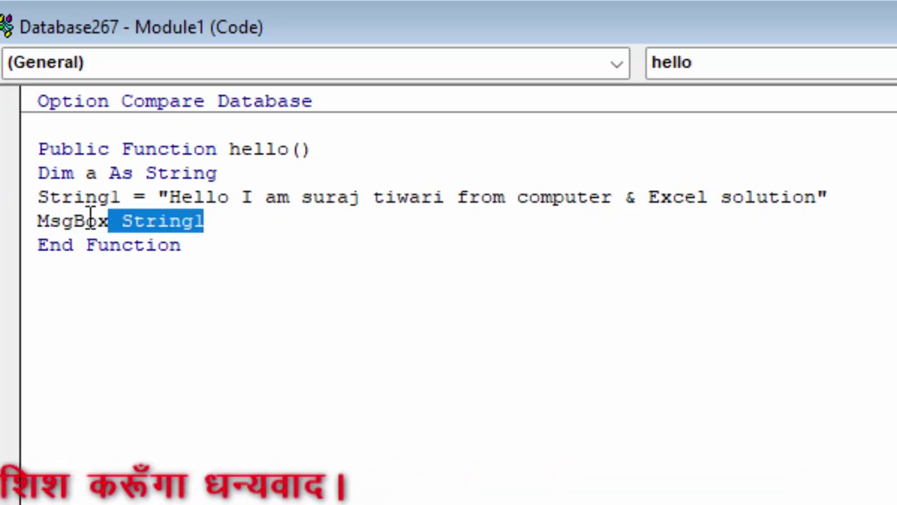
Run hello() to show the String1 greeting, close it, and return to the String1 assignment
{"action": "left_click", "coordinate": [196, 228]}
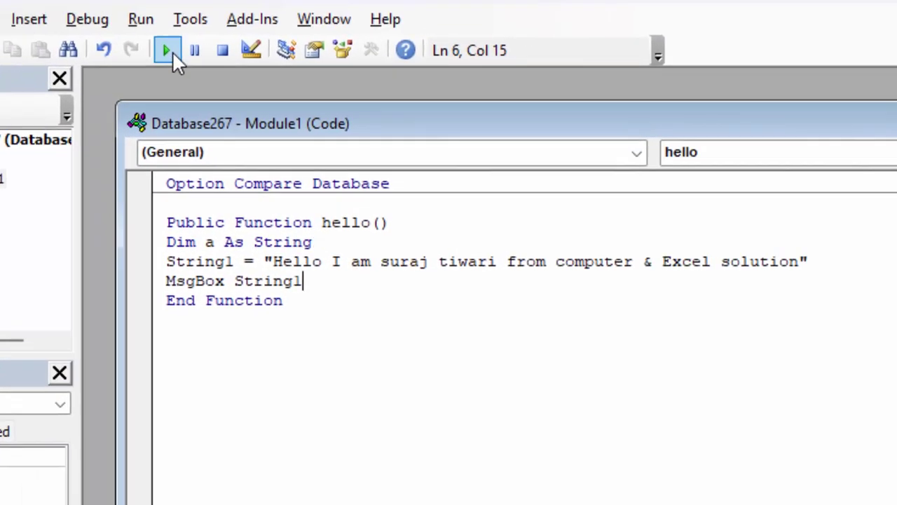
{"action": "left_click", "coordinate": [168, 50]}
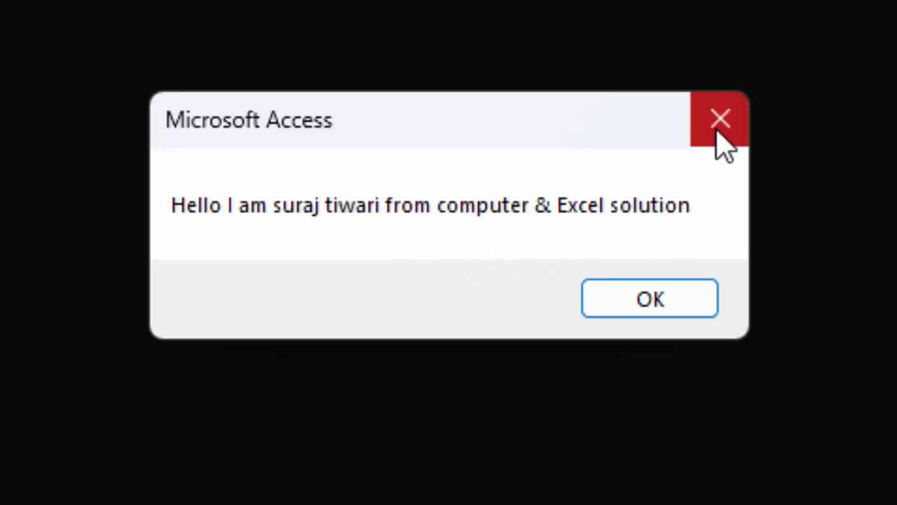
{"action": "left_click", "coordinate": [651, 297]}
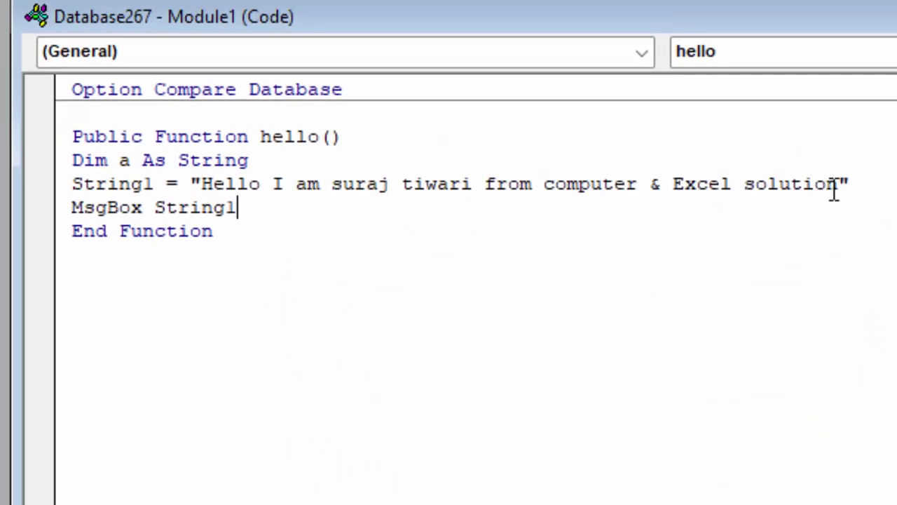
{"action": "left_click", "coordinate": [877, 181]}
Add String2="Hello I am from Deoria" and a MsgBox String2 line below MsgBox String1
{"action": "key", "text": "Return"}
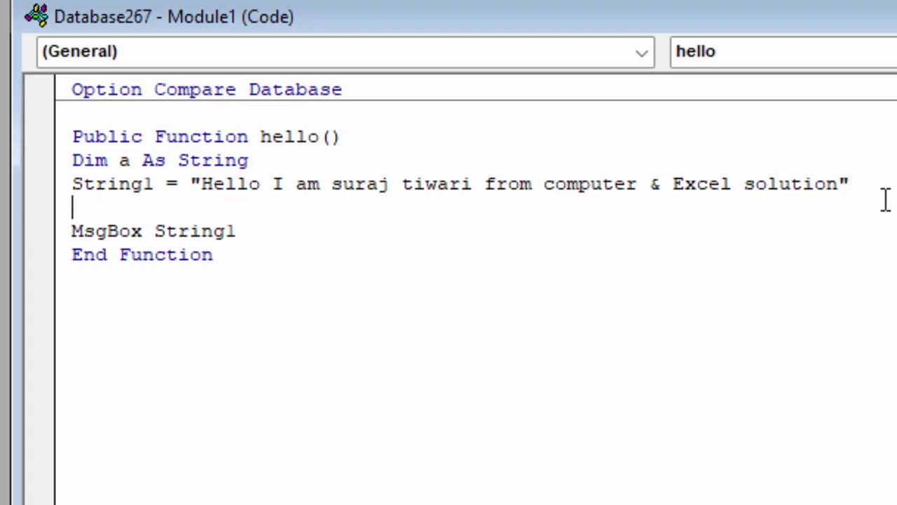
{"action": "type", "text": "Str"}
{"action": "type", "text": "ing2"}
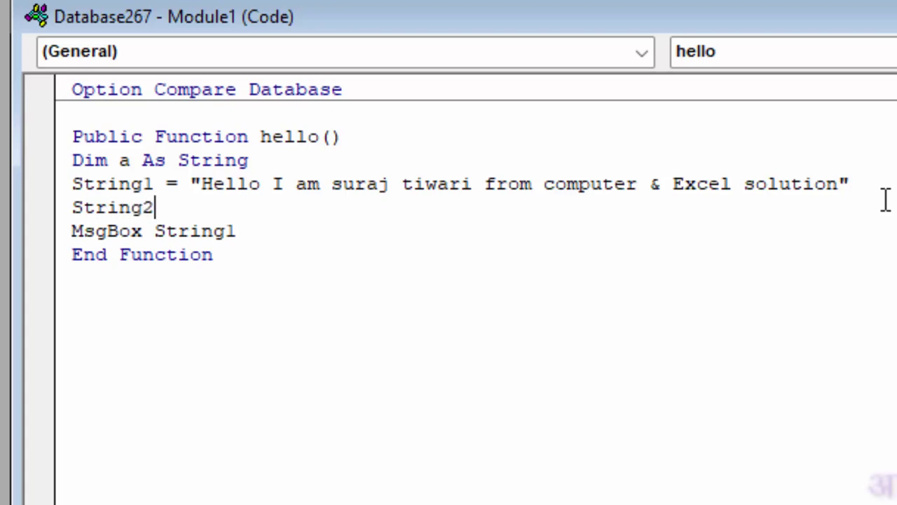
{"action": "type", "text": "=\""}
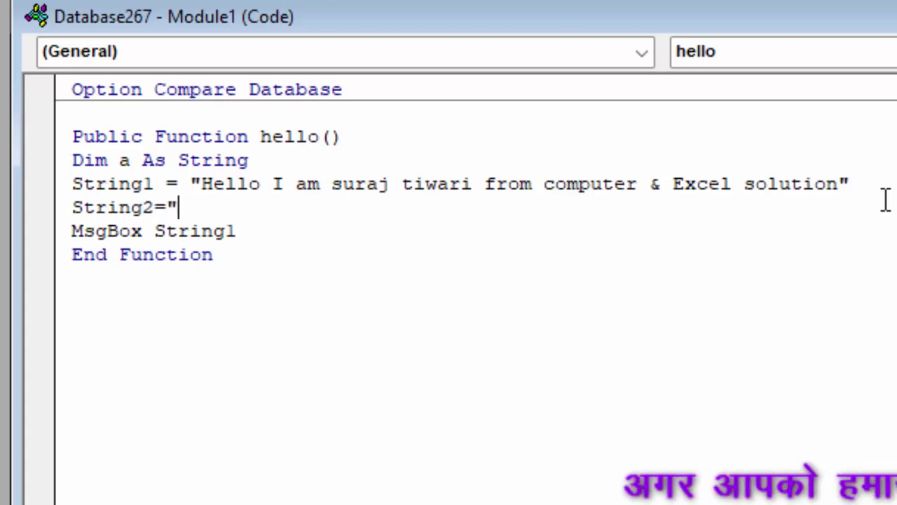
{"action": "type", "text": "Hell"}
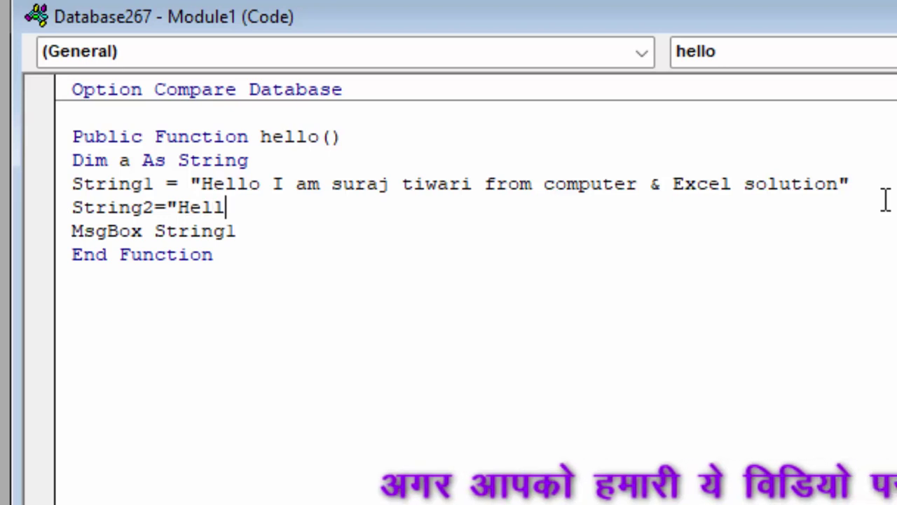
{"action": "type", "text": "o I a"}
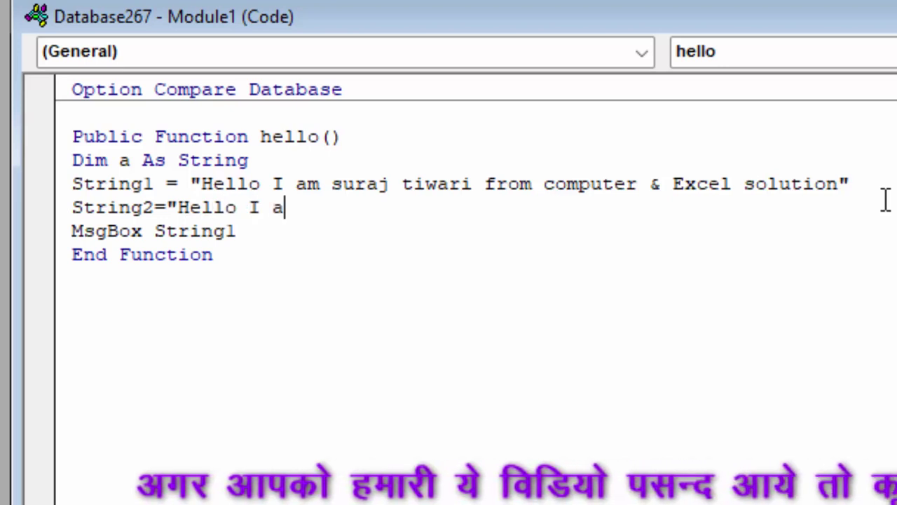
{"action": "type", "text": "m from "}
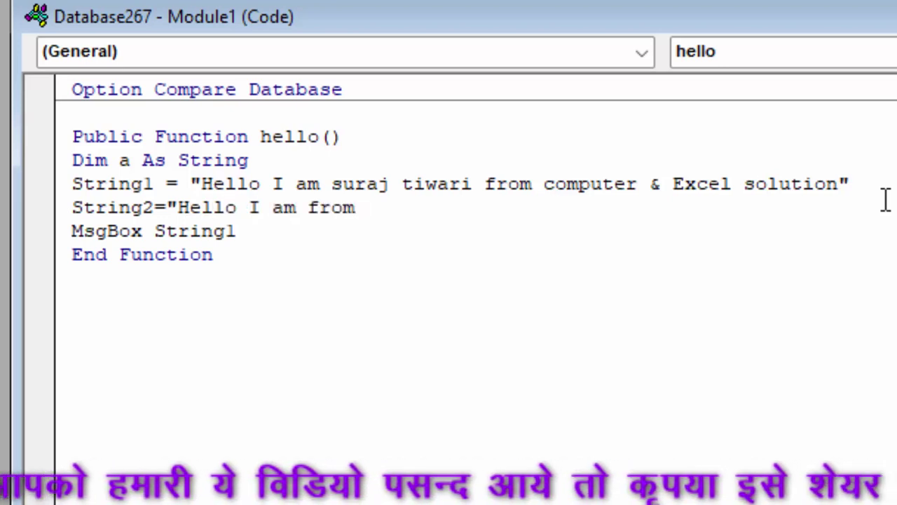
{"action": "type", "text": "Deoria"}
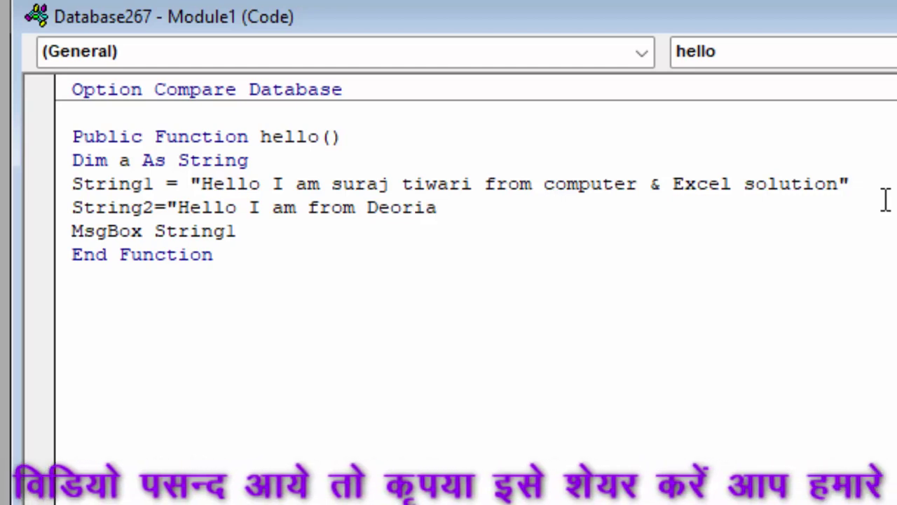
{"action": "type", "text": "\""}
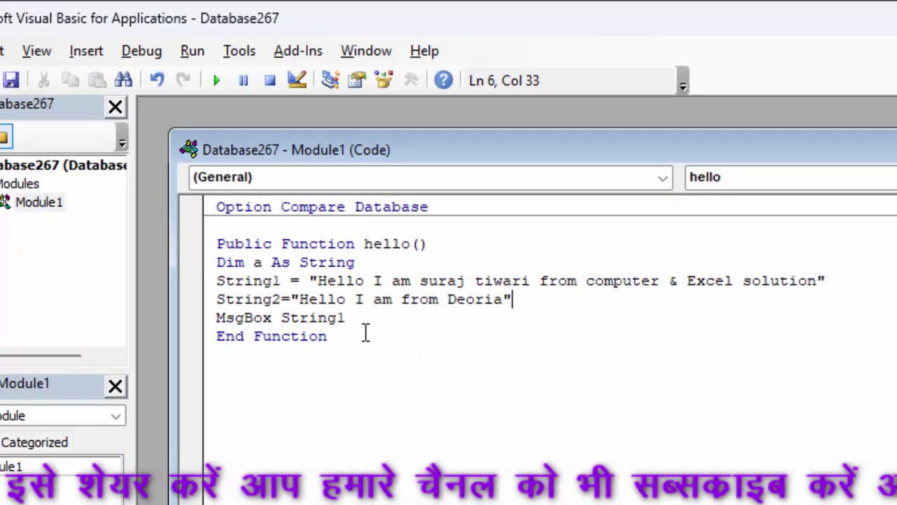
{"action": "left_click", "coordinate": [354, 326]}
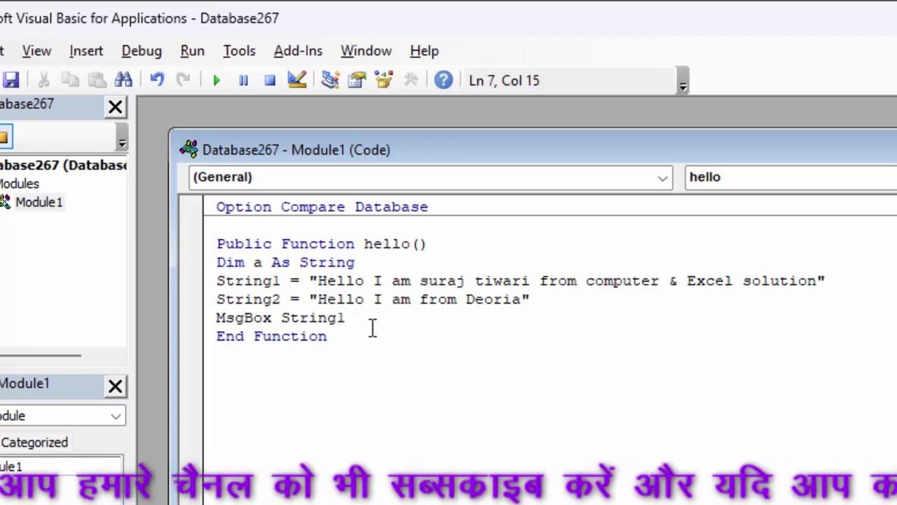
{"action": "key", "text": "Return"}
{"action": "type", "text": "m"}
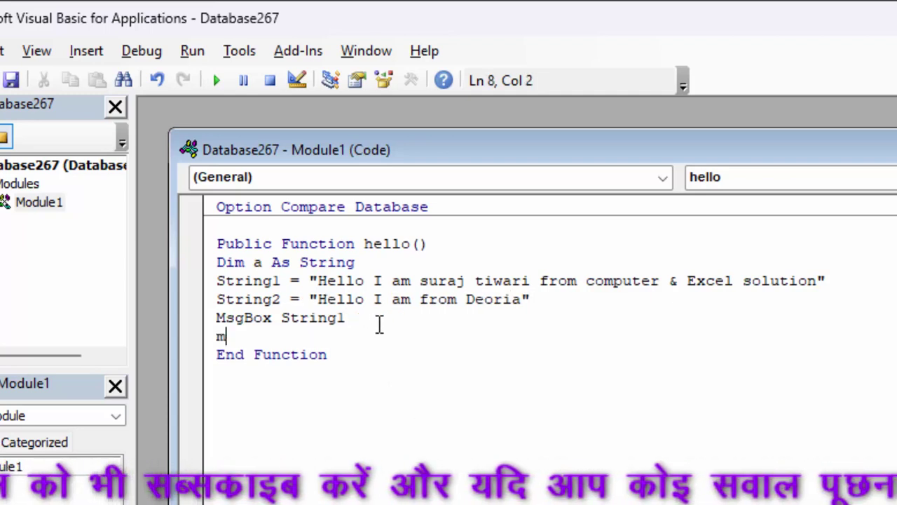
{"action": "type", "text": "gBo"}
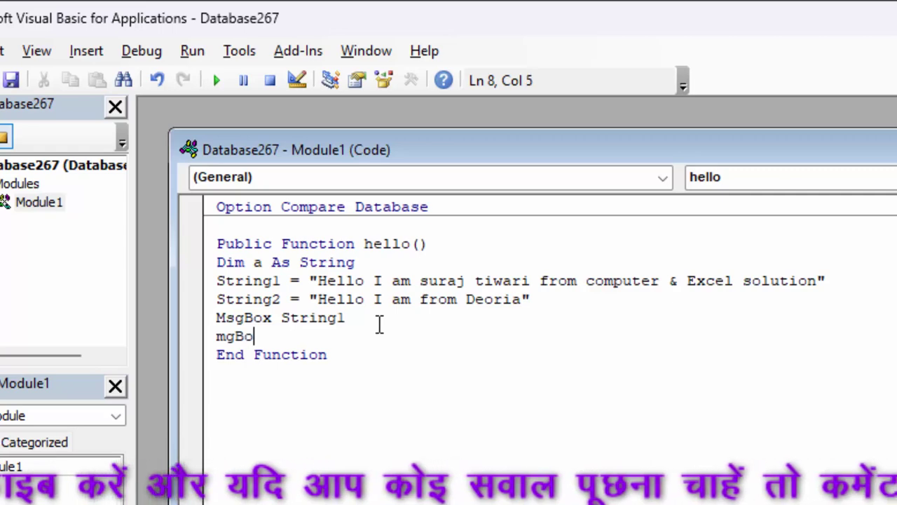
{"action": "type", "text": "x"}
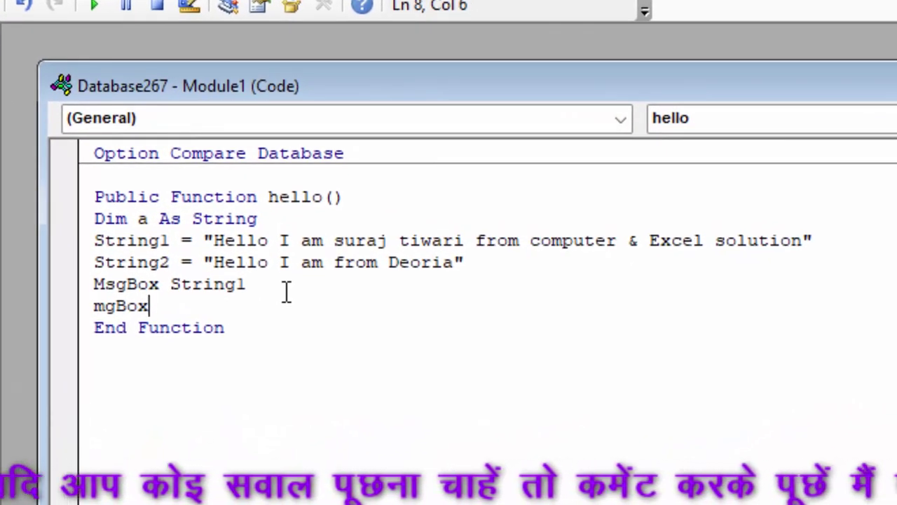
{"action": "key", "text": "BackSpace"}
{"action": "key", "text": "BackSpace"}
{"action": "key", "text": "BackSpace"}
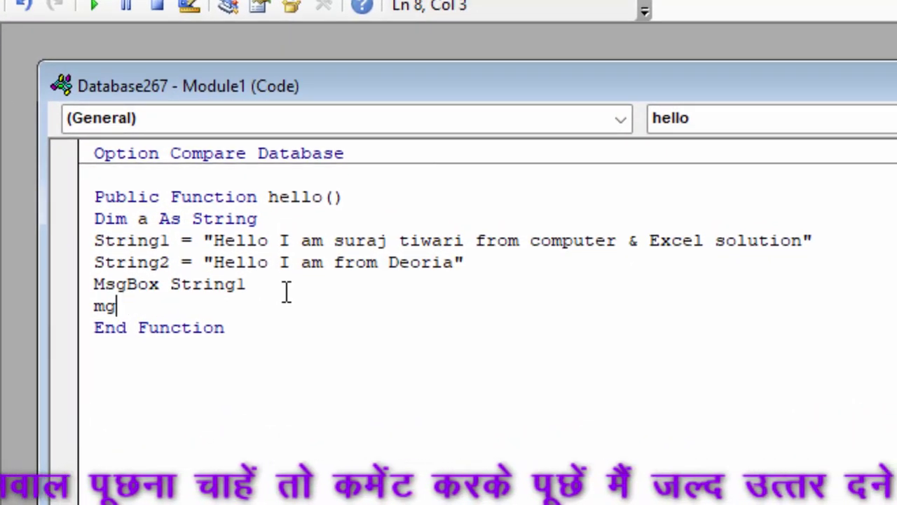
{"action": "key", "text": "BackSpace"}
{"action": "type", "text": "sg"}
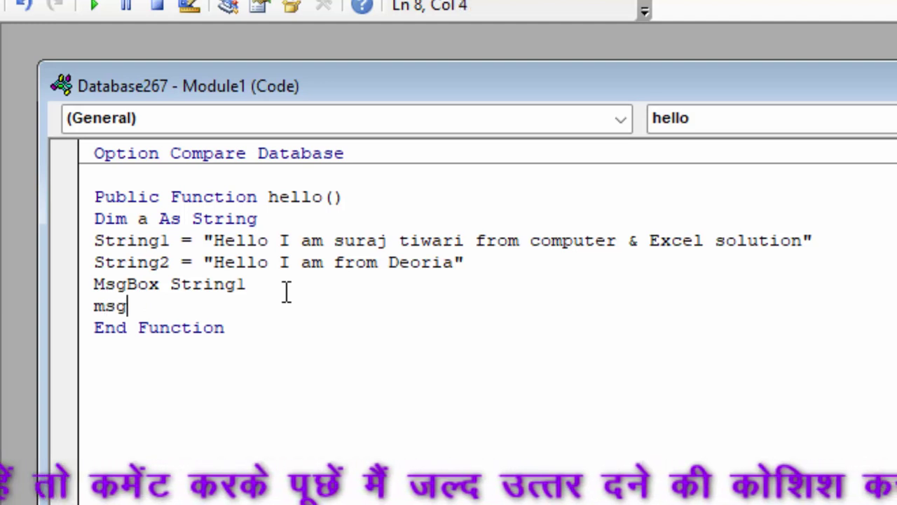
{"action": "type", "text": "Box"}
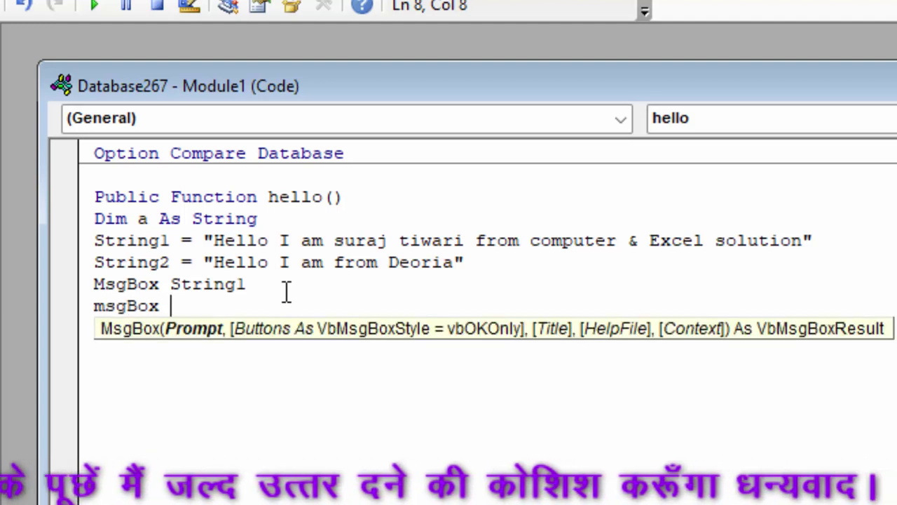
{"action": "type", "text": "St"}
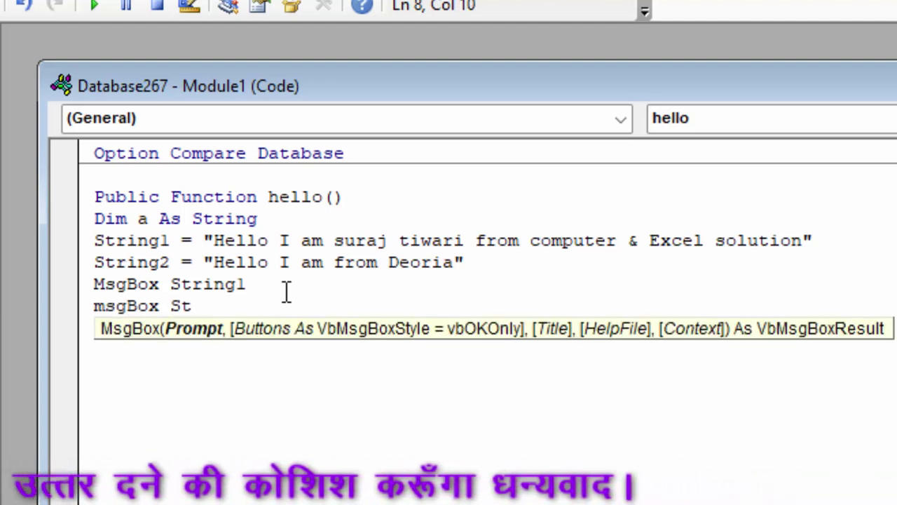
{"action": "type", "text": "ring2"}
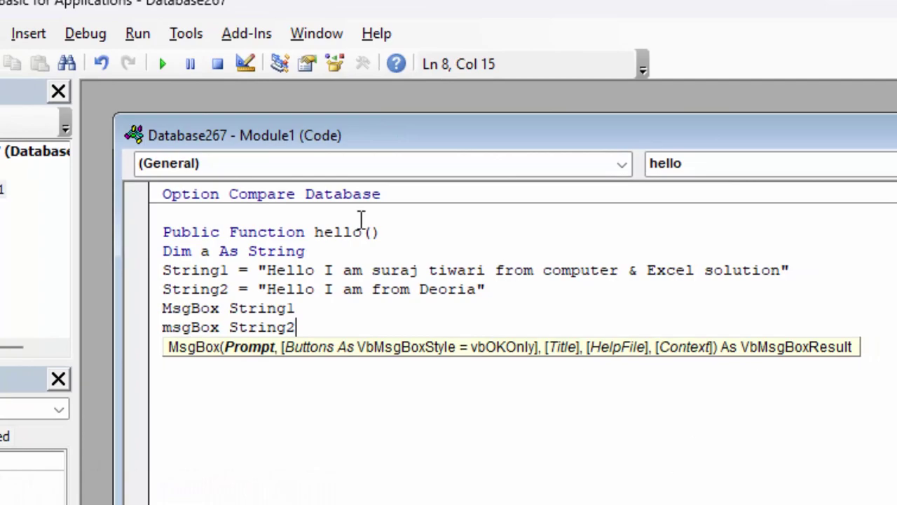
Run hello() and dismiss both greeting boxes, ending with 'Hello I am from Deoria'
{"action": "left_click", "coordinate": [164, 63]}
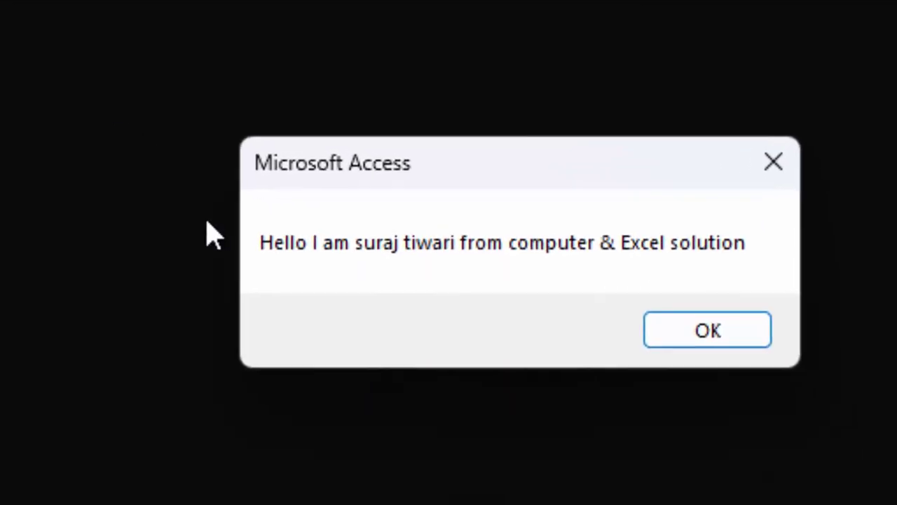
{"action": "left_click", "coordinate": [684, 324]}
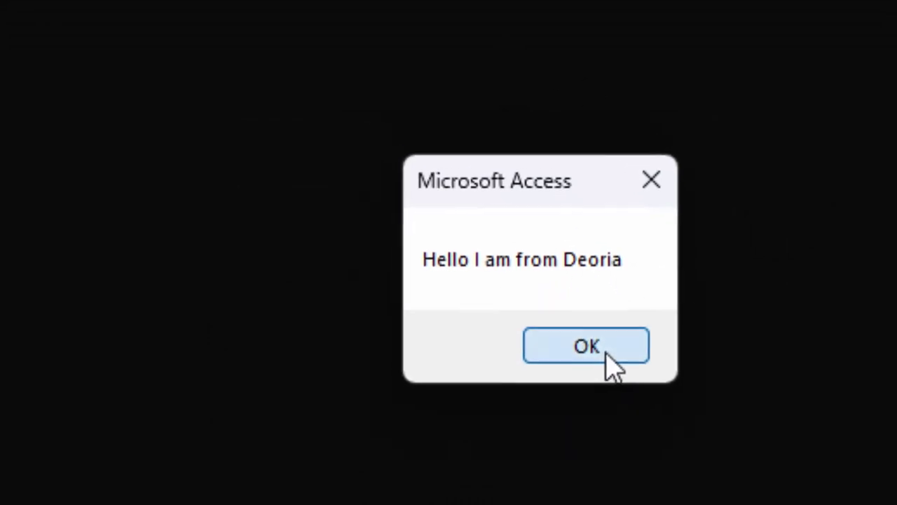
{"action": "left_click", "coordinate": [575, 329]}
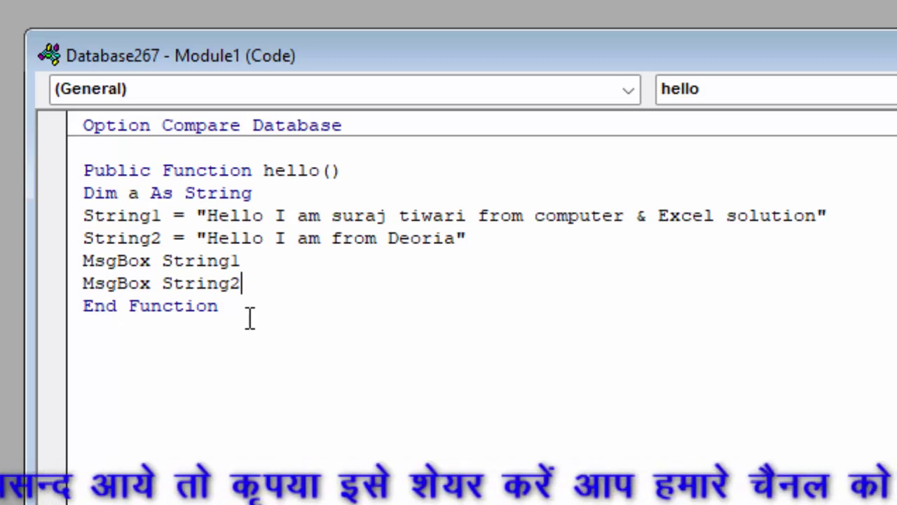
Rename String1 and String2 to a and b on the two assignment lines
{"action": "left_click", "coordinate": [163, 218]}
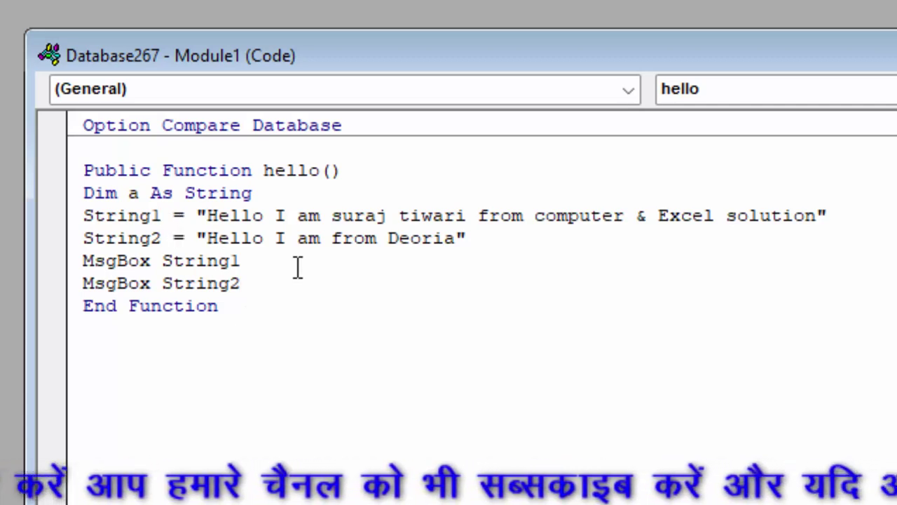
{"action": "key", "text": "BackSpace"}
{"action": "key", "text": "BackSpace"}
{"action": "key", "text": "BackSpace"}
{"action": "key", "text": "BackSpace"}
{"action": "key", "text": "BackSpace"}
{"action": "key", "text": "BackSpace"}
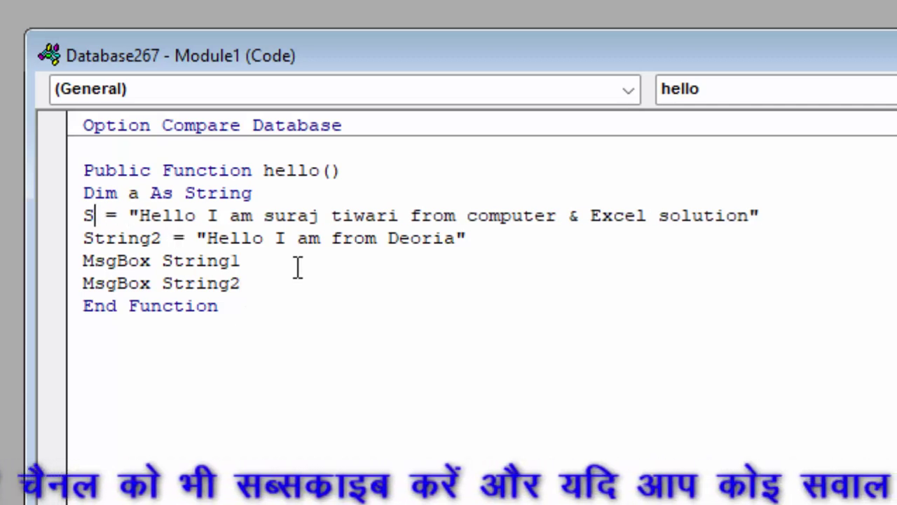
{"action": "key", "text": "BackSpace"}
{"action": "type", "text": "a"}
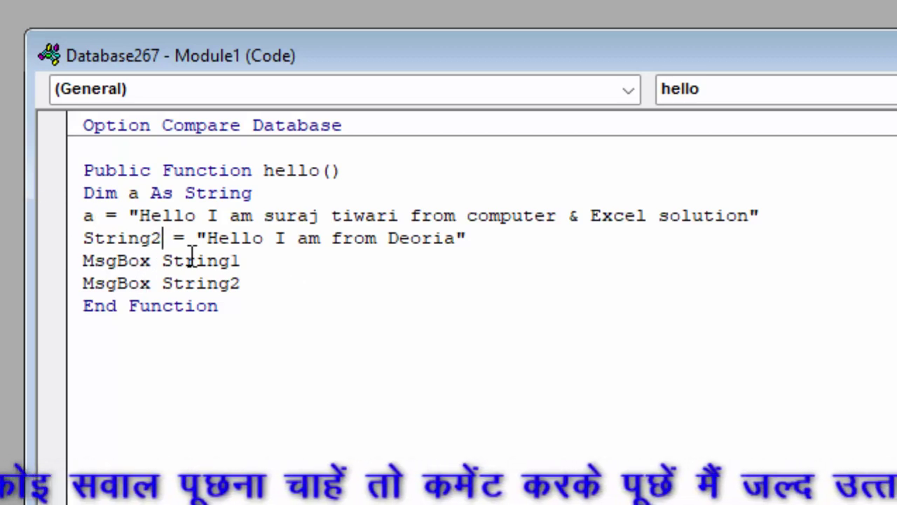
{"action": "key", "text": "BackSpace"}
{"action": "key", "text": "BackSpace"}
{"action": "key", "text": "BackSpace"}
{"action": "key", "text": "BackSpace"}
{"action": "key", "text": "BackSpace"}
{"action": "key", "text": "BackSpace"}
{"action": "key", "text": "BackSpace"}
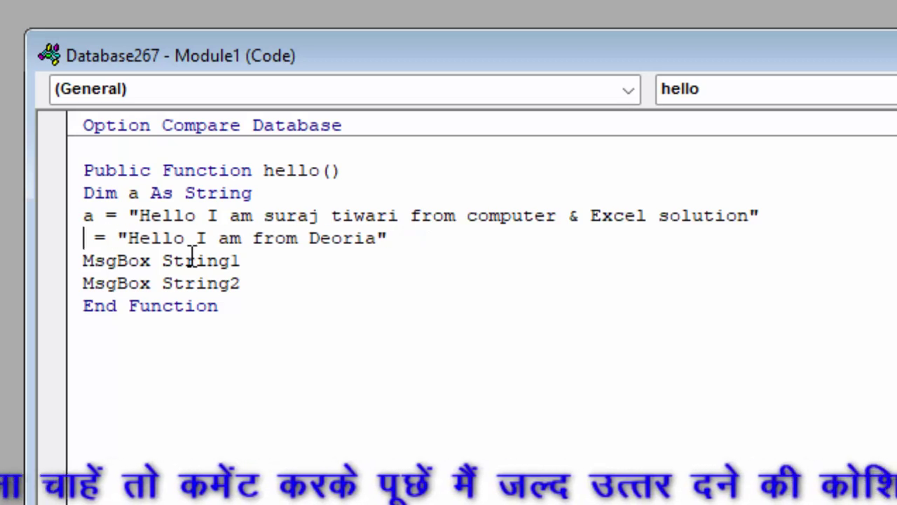
{"action": "type", "text": "b"}
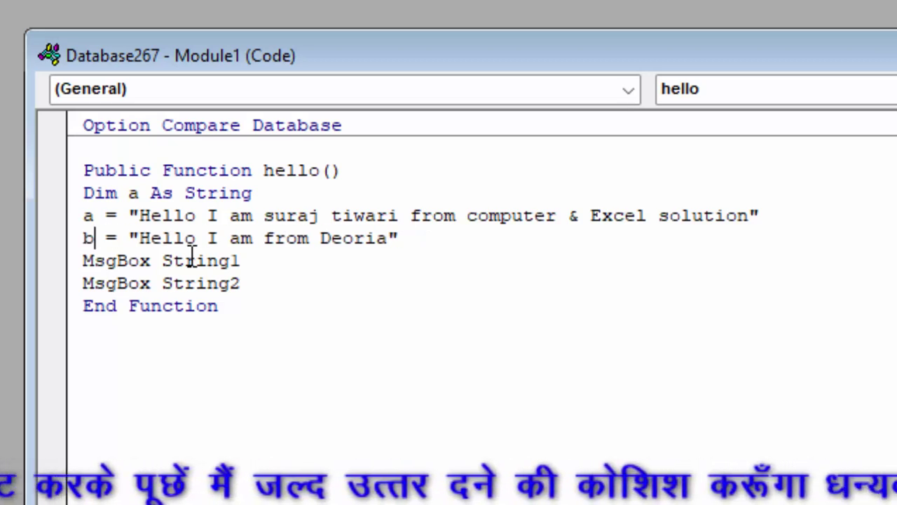
Change the two MsgBox arguments to a and b
{"action": "left_click", "coordinate": [239, 261]}
{"action": "key", "text": "BackSpace"}
{"action": "key", "text": "BackSpace"}
{"action": "key", "text": "BackSpace"}
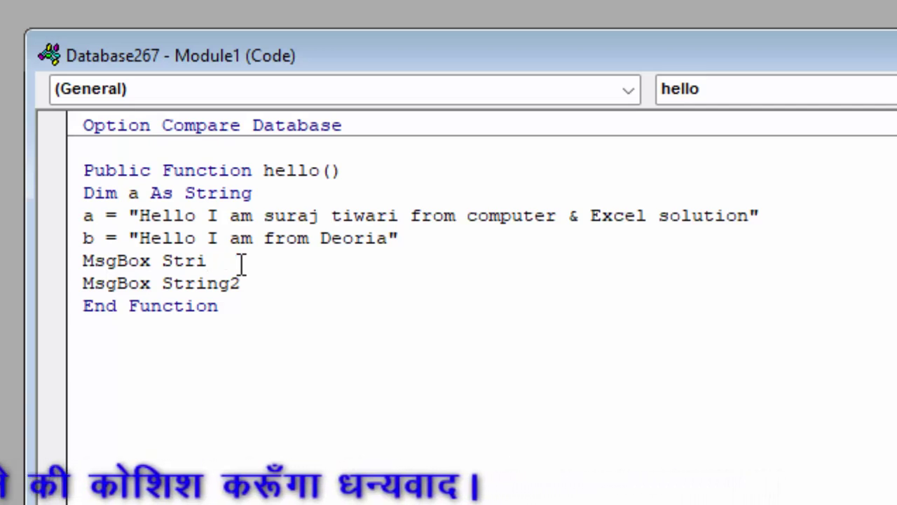
{"action": "key", "text": "BackSpace"}
{"action": "key", "text": "BackSpace"}
{"action": "key", "text": "BackSpace"}
{"action": "key", "text": "BackSpace"}
{"action": "type", "text": "a"}
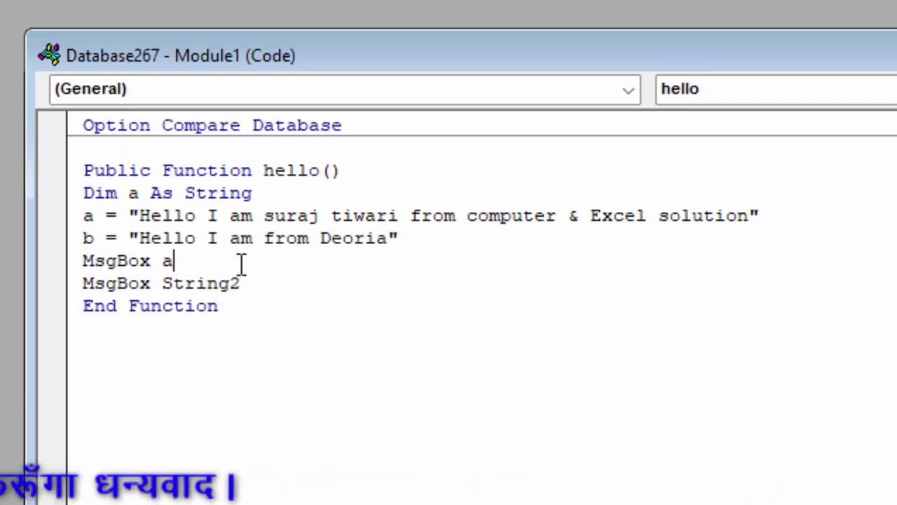
{"action": "left_click", "coordinate": [241, 283]}
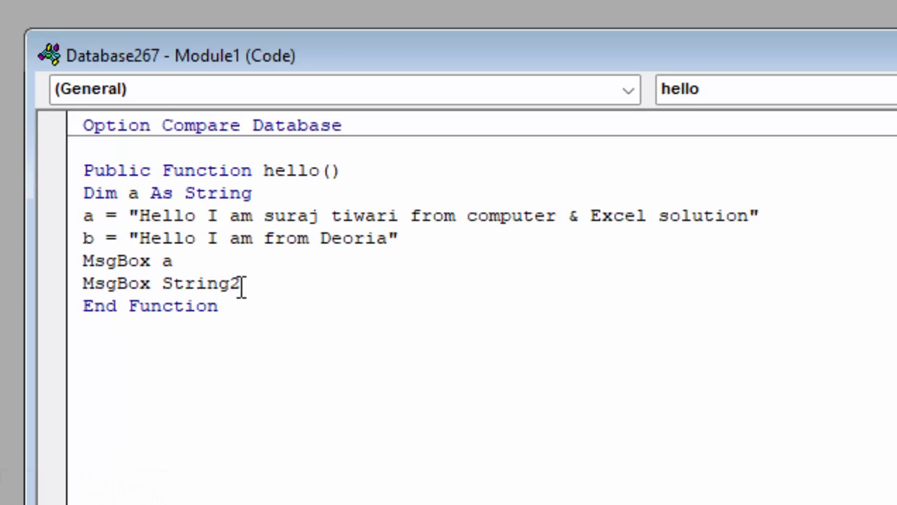
{"action": "key", "text": "BackSpace"}
{"action": "key", "text": "BackSpace"}
{"action": "key", "text": "BackSpace"}
{"action": "type", "text": "b"}
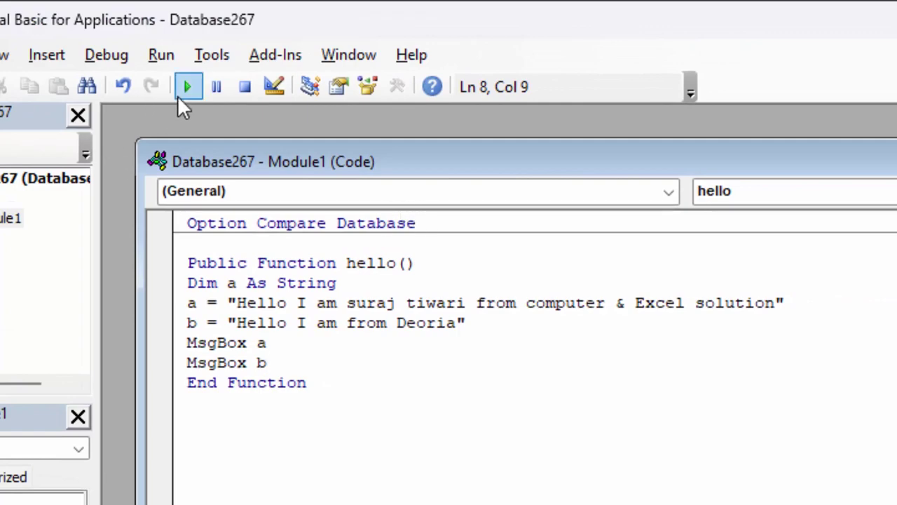
Run hello() twice from the VBA editor, dismissing both greetings each time, ending with 'Hello I am from Deoria'
{"action": "left_click", "coordinate": [186, 87]}
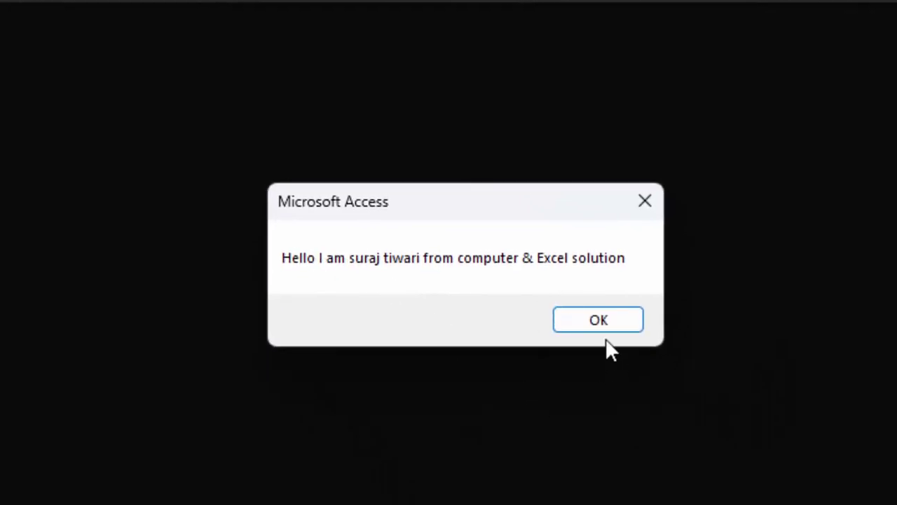
{"action": "left_click", "coordinate": [596, 319]}
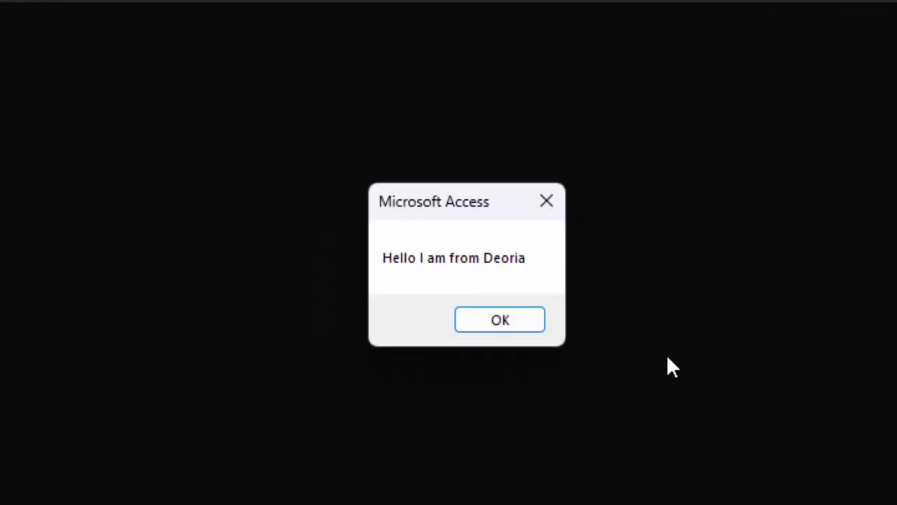
{"action": "left_click", "coordinate": [501, 319]}
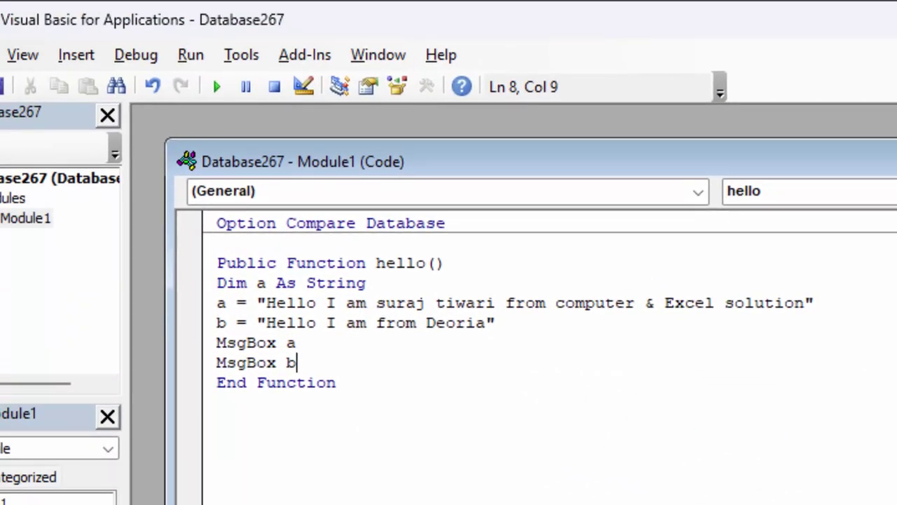
{"action": "left_click", "coordinate": [216, 87]}
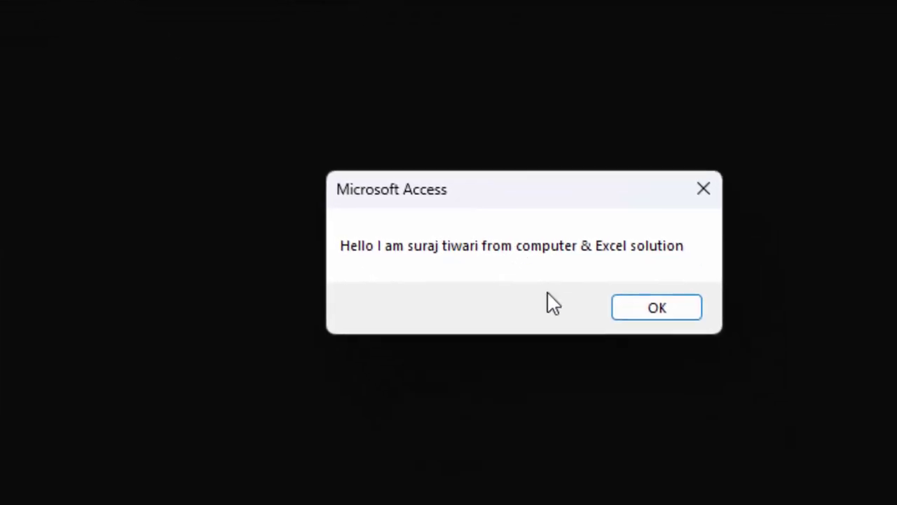
{"action": "left_click", "coordinate": [626, 302]}
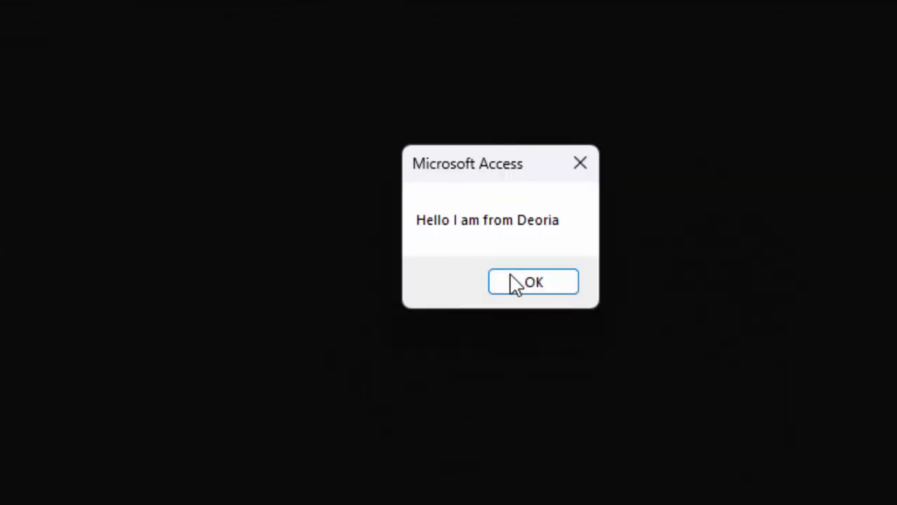
{"action": "left_click", "coordinate": [515, 283]}
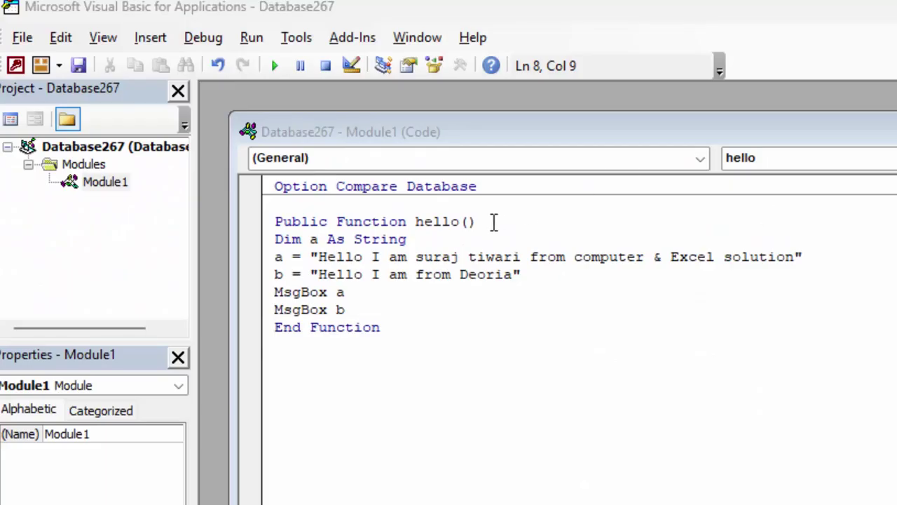
Select hello() in the code, then minimize the VBA editor to return to the Database267 window
{"action": "left_click", "coordinate": [491, 223]}
{"action": "left_click_drag", "start_coordinate": [486, 223], "coordinate": [421, 231]}
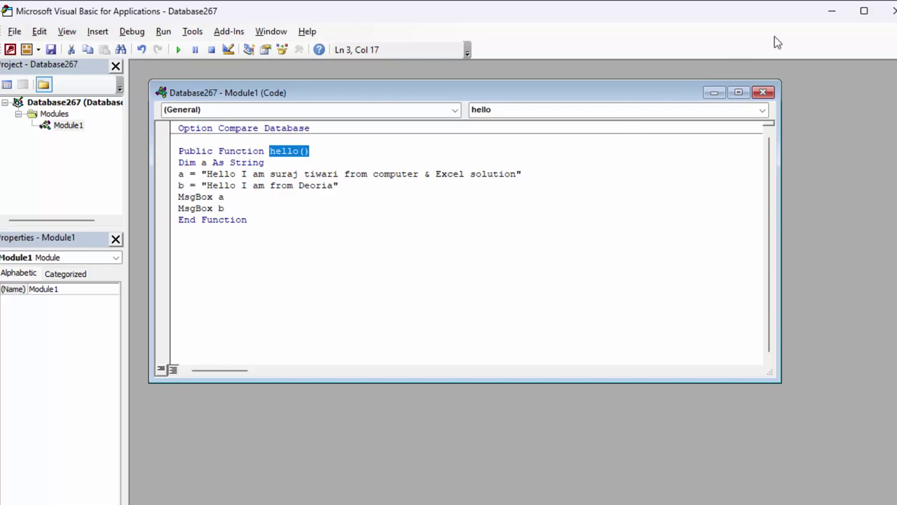
{"action": "left_click", "coordinate": [828, 13]}
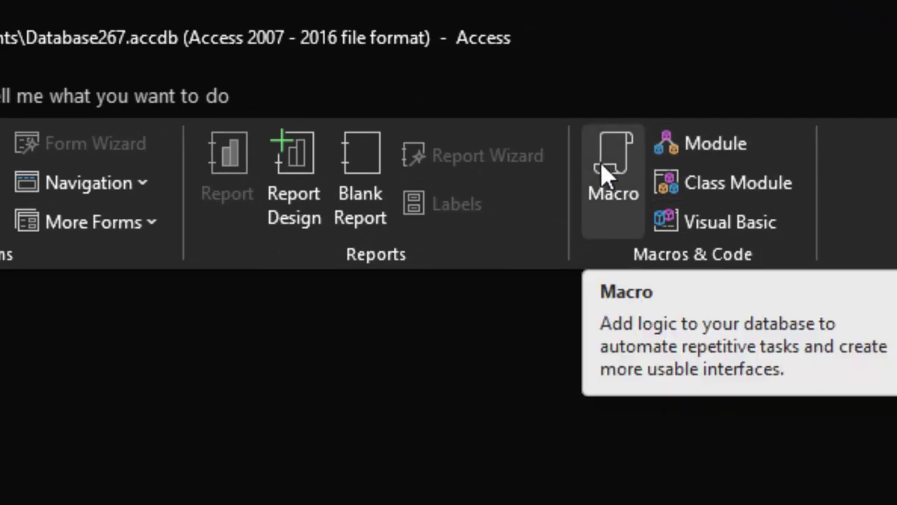
Start a blank macro, add a RunCode action, and set its Function Name to hello()
{"action": "left_click", "coordinate": [603, 172]}
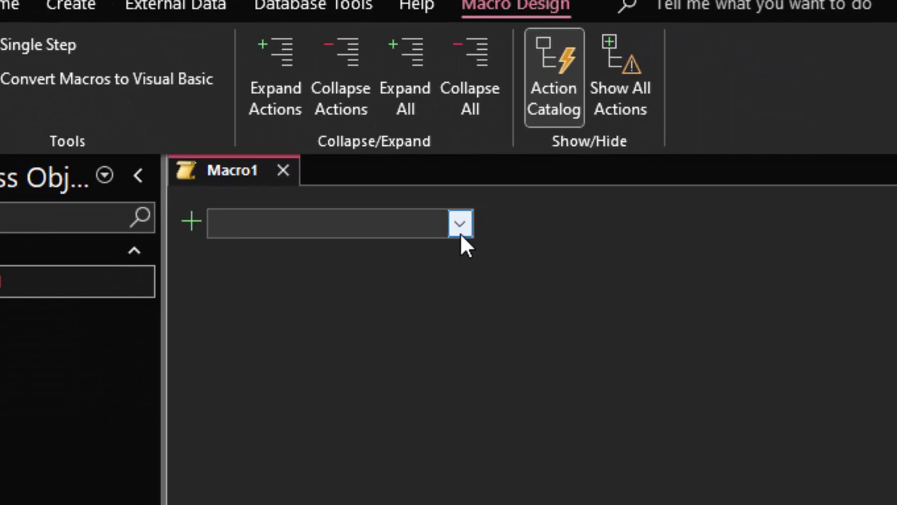
{"action": "left_click", "coordinate": [557, 321]}
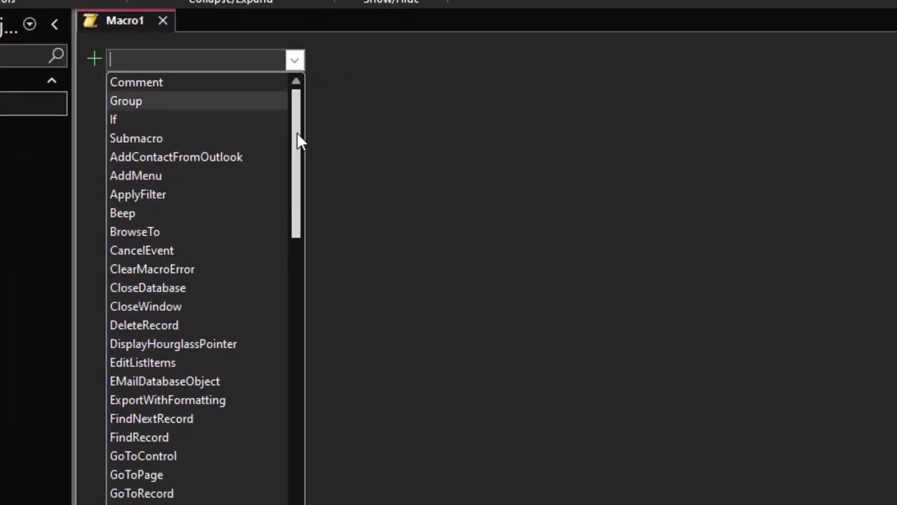
{"action": "left_click_drag", "start_coordinate": [297, 133], "coordinate": [275, 286]}
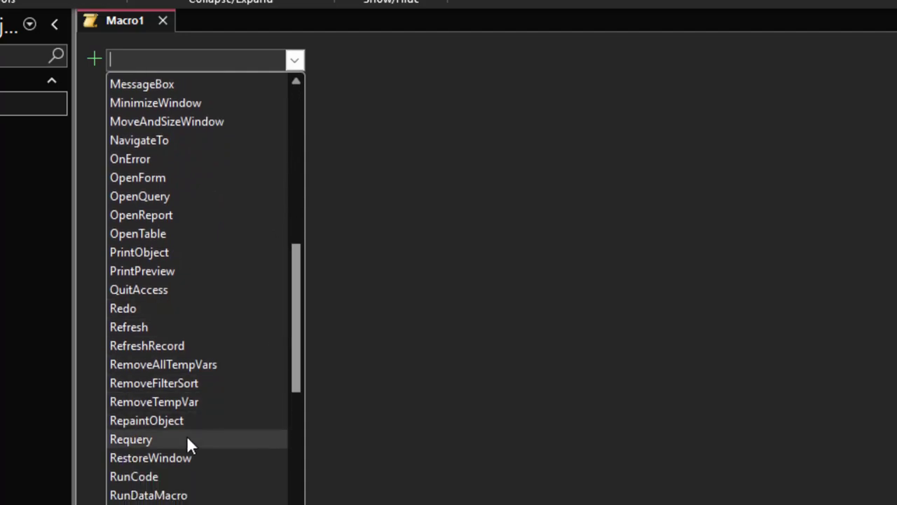
{"action": "left_click", "coordinate": [171, 476]}
{"action": "type", "text": "h"}
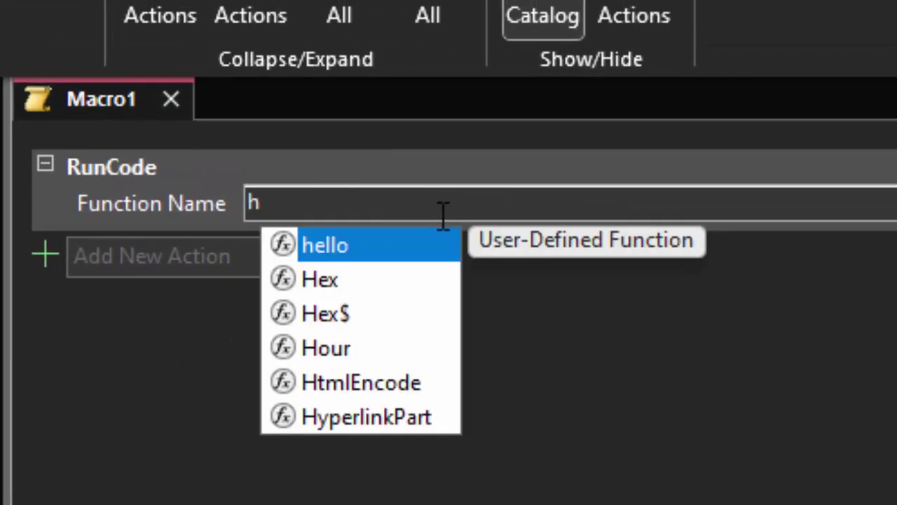
{"action": "left_click", "coordinate": [380, 249]}
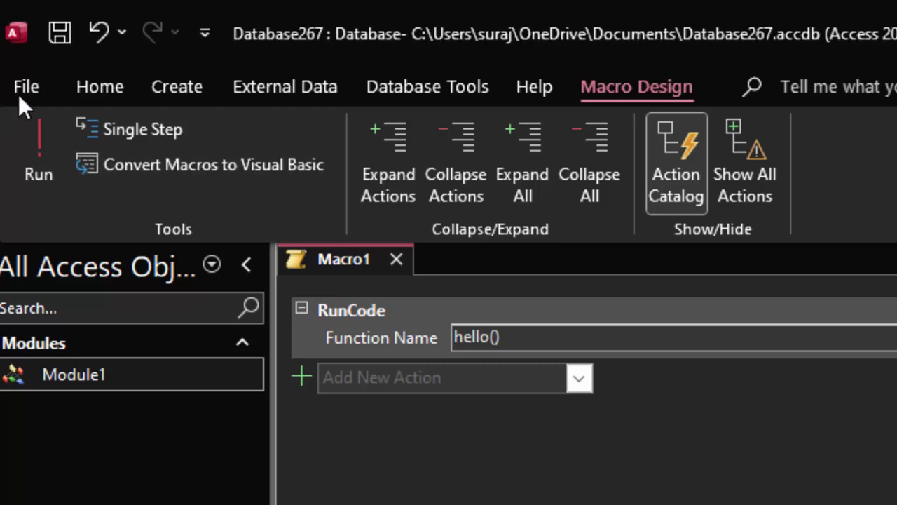
Save the new macro under the default name Macro1 and close its design view
{"action": "left_click", "coordinate": [52, 37]}
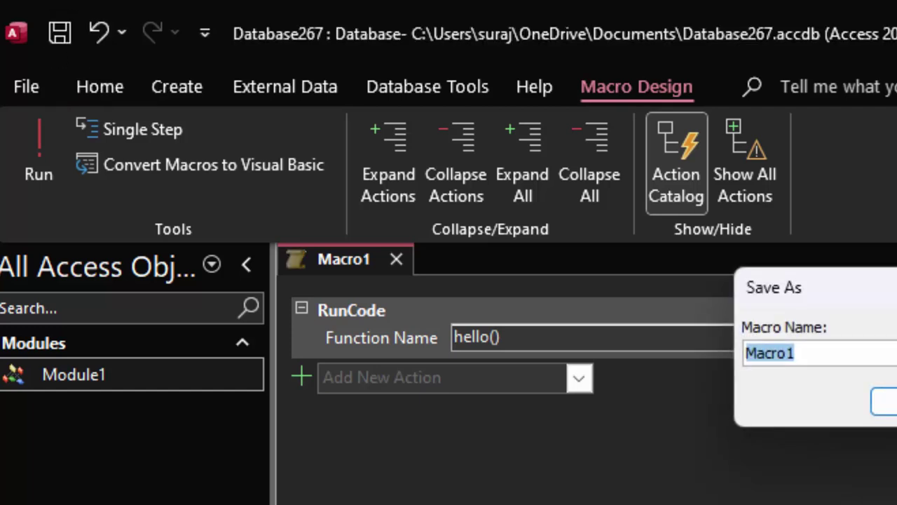
{"action": "key", "text": "Return"}
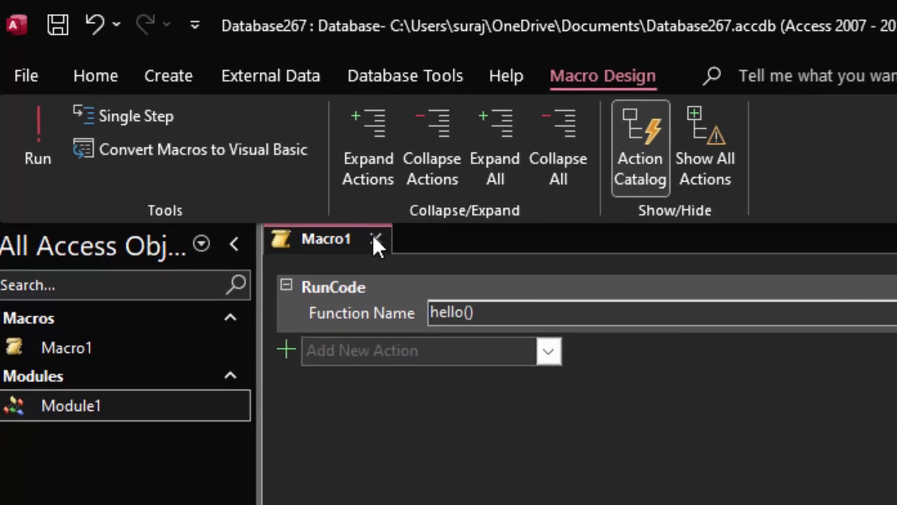
{"action": "left_click", "coordinate": [374, 237]}
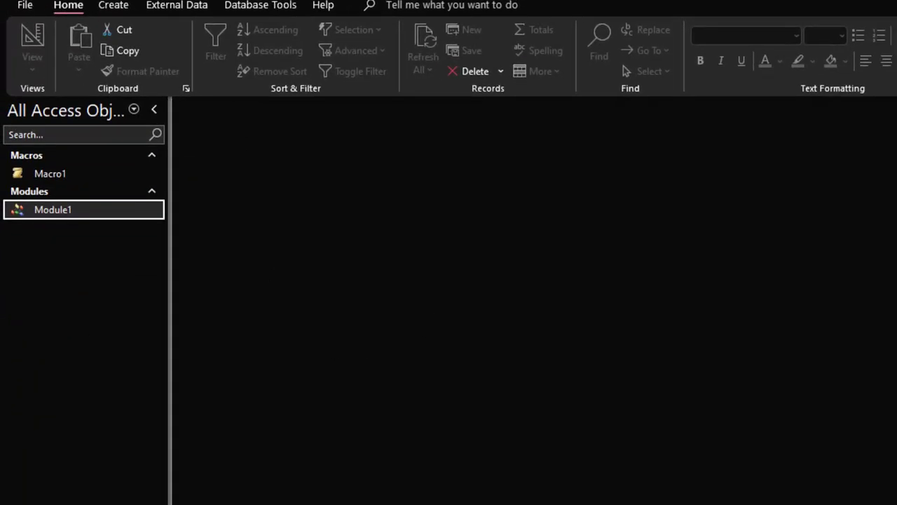
Run Macro1 from the navigation pane and dismiss both greetings, ending with 'Hello I am from Deoria'
{"action": "double_click", "coordinate": [54, 178]}
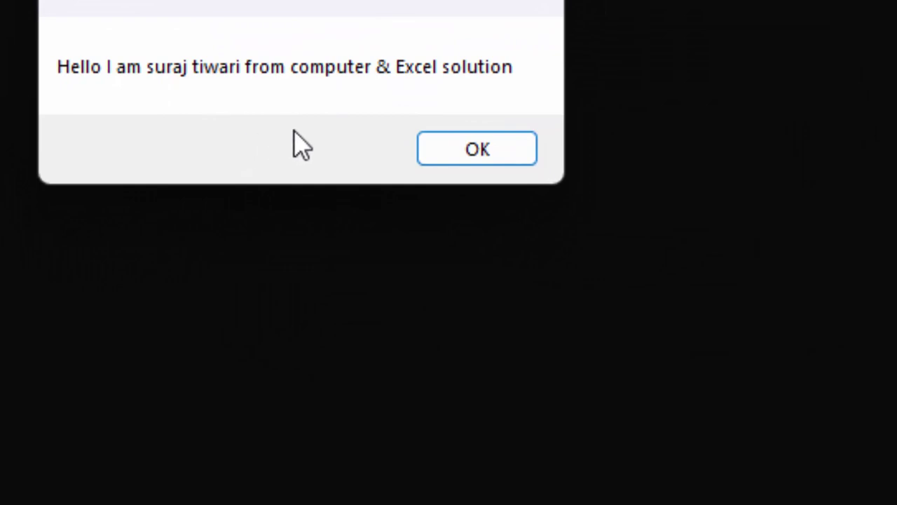
{"action": "left_click", "coordinate": [424, 151]}
{"action": "left_click", "coordinate": [555, 272]}
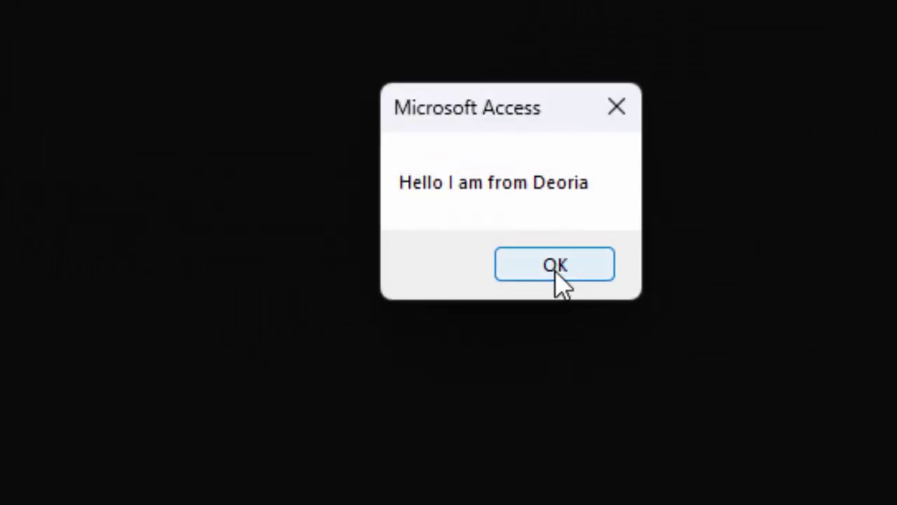